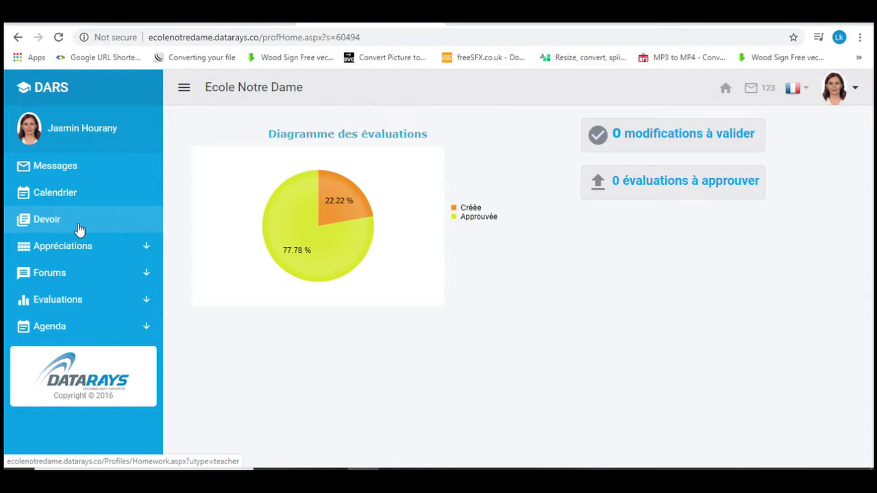
Start a new Homework message from the messages page
click(754, 95)
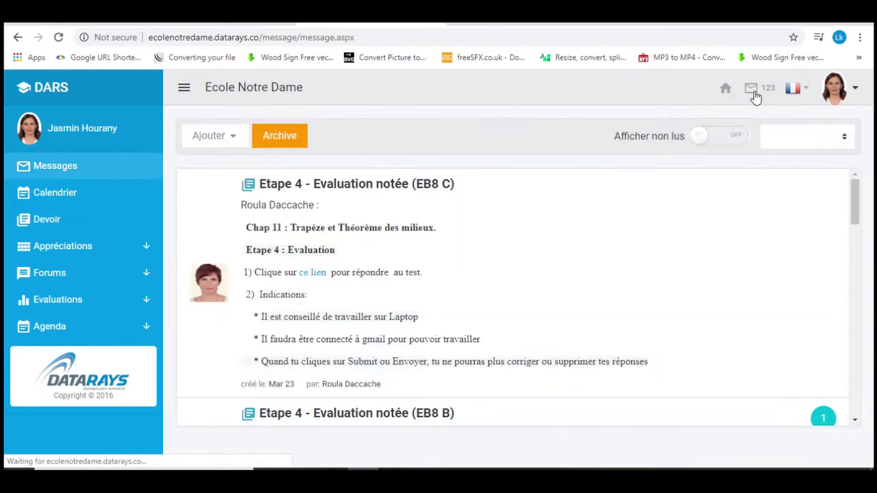
click(209, 138)
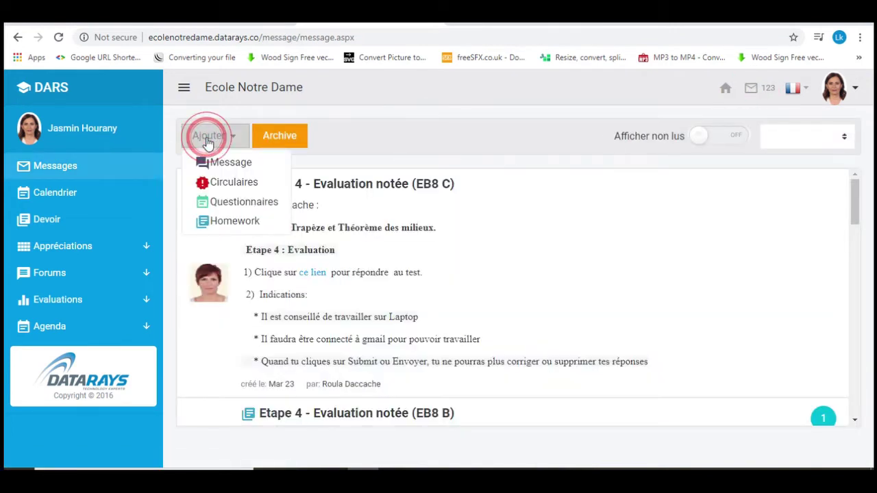
click(231, 225)
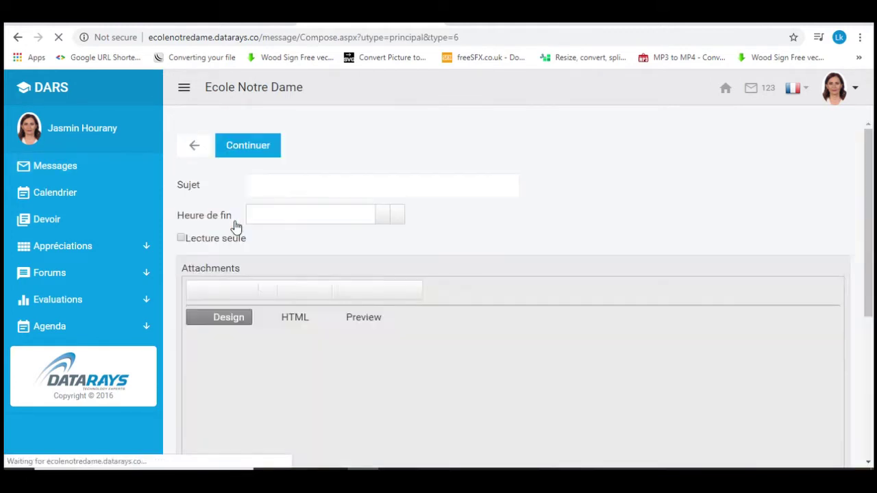
Enter "EB7 - Devoir - Molecules" as the homework's subject
click(275, 186)
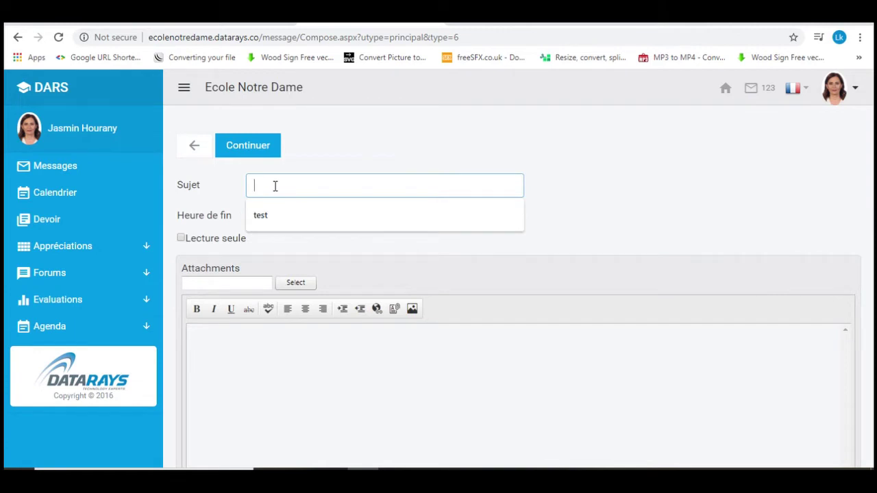
text(E)
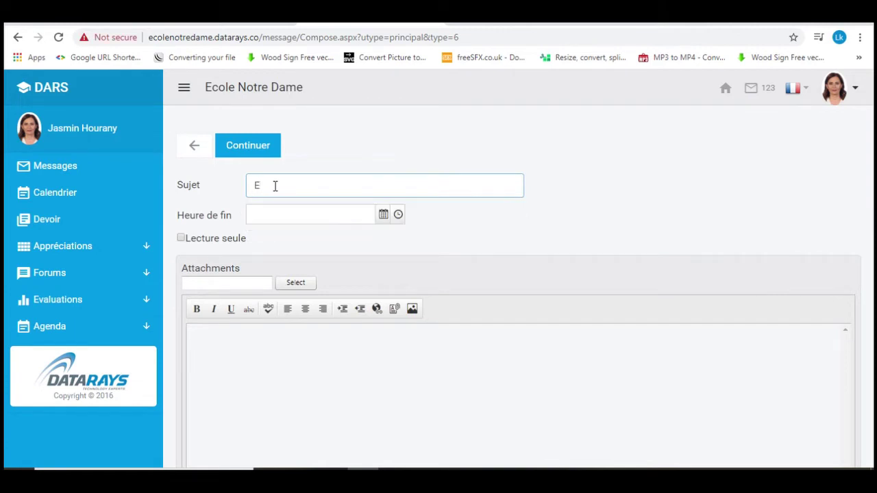
text(B7)
text(dE)
key(BackSpace)
key(BackSpace)
key(BackSpace)
text(Devo)
key(BackSpace)
text(evoir - Molecules)
click(275, 186)
text(-)
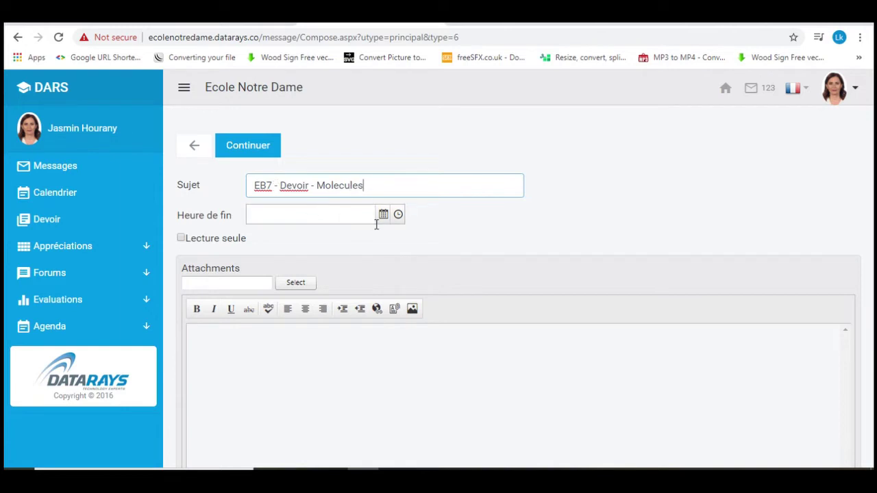
Set the homework's end time (Heure de fin) to 24/03/2020 4:30 PM
click(383, 215)
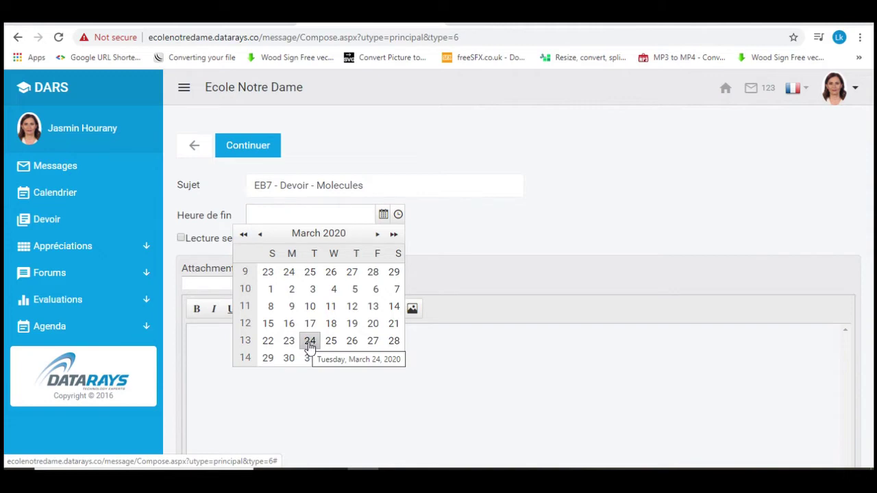
click(310, 340)
click(399, 214)
click(266, 339)
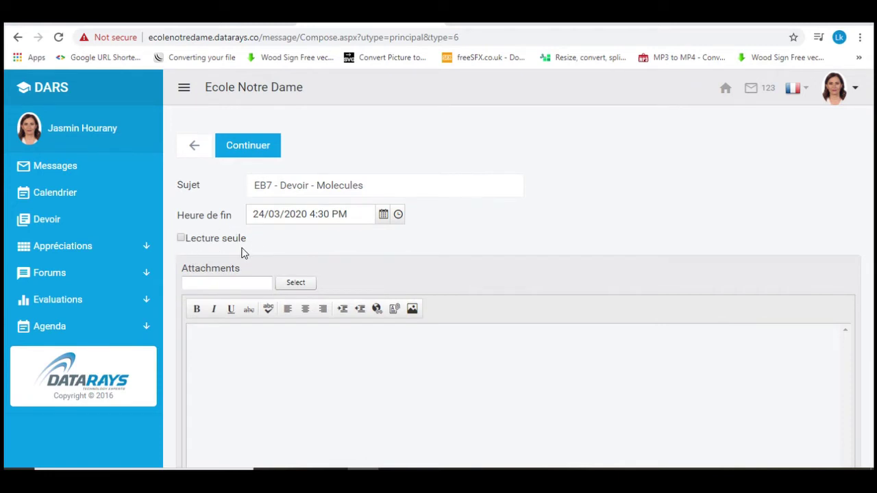
click(181, 239)
click(181, 239)
click(181, 238)
click(181, 238)
Attach the image file Picture2 from the Desktop folder to the homework
click(317, 341)
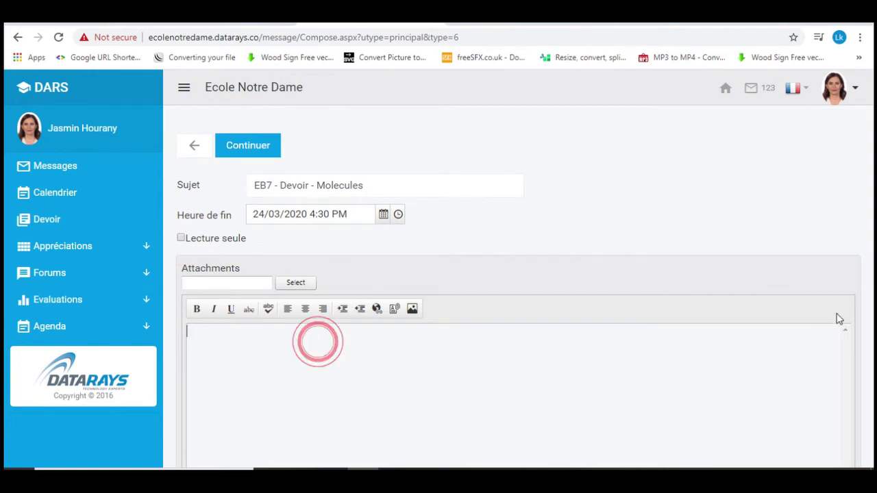
drag(874, 236, 874, 305)
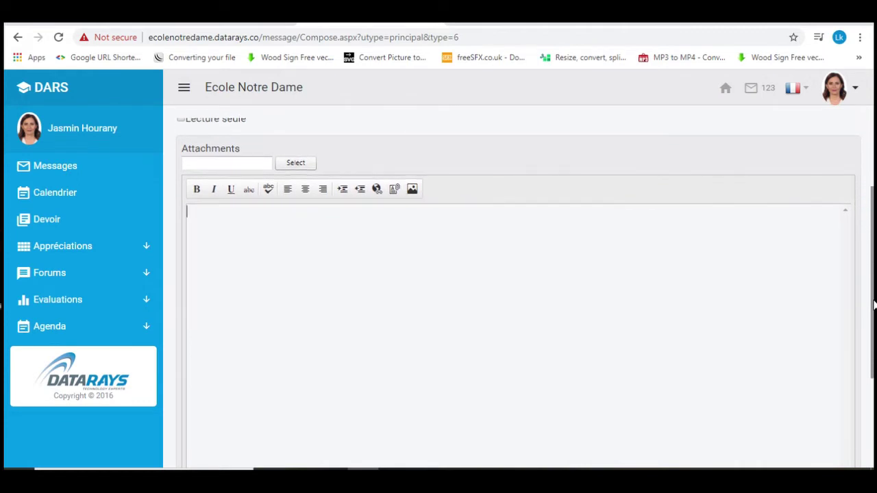
click(280, 245)
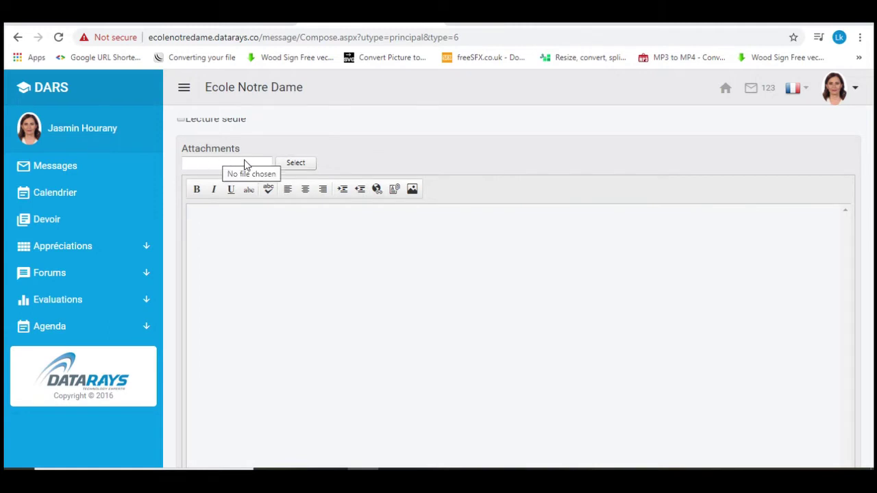
click(291, 165)
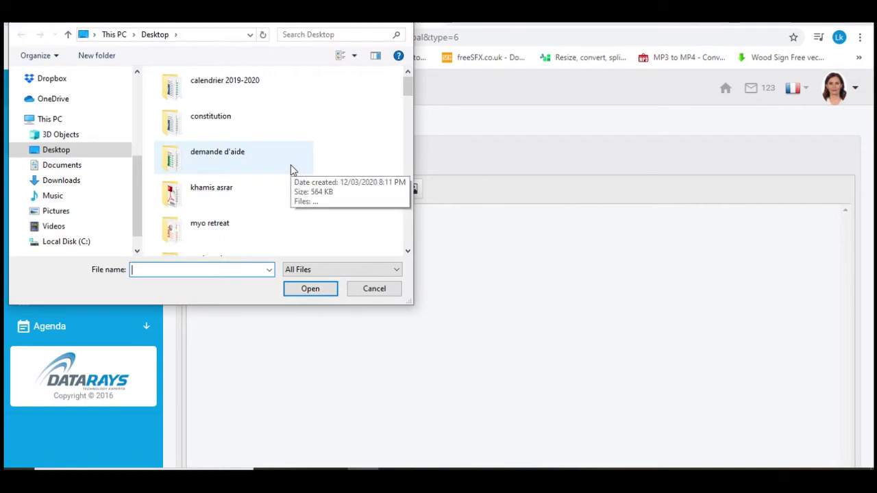
drag(248, 23, 600, 78)
click(418, 210)
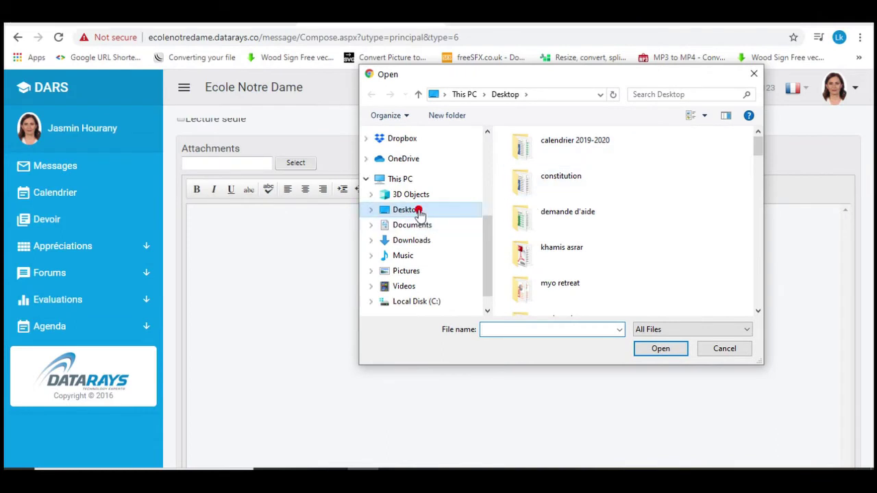
drag(758, 142, 759, 214)
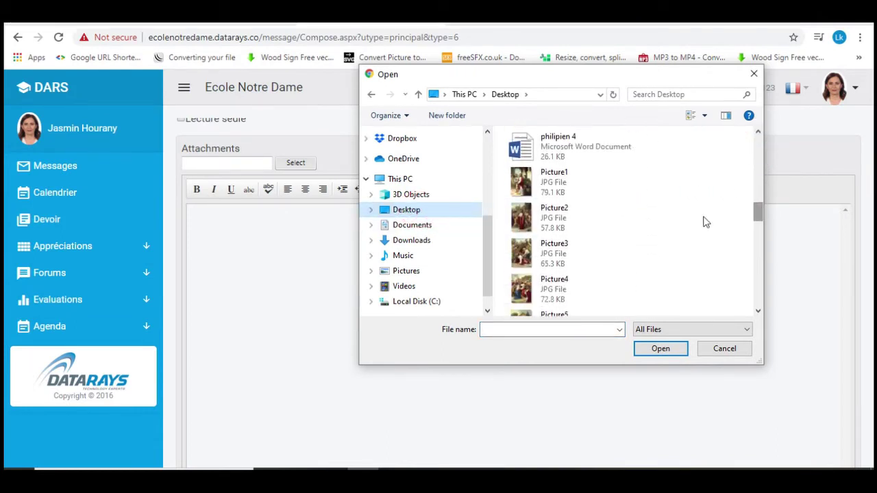
click(577, 208)
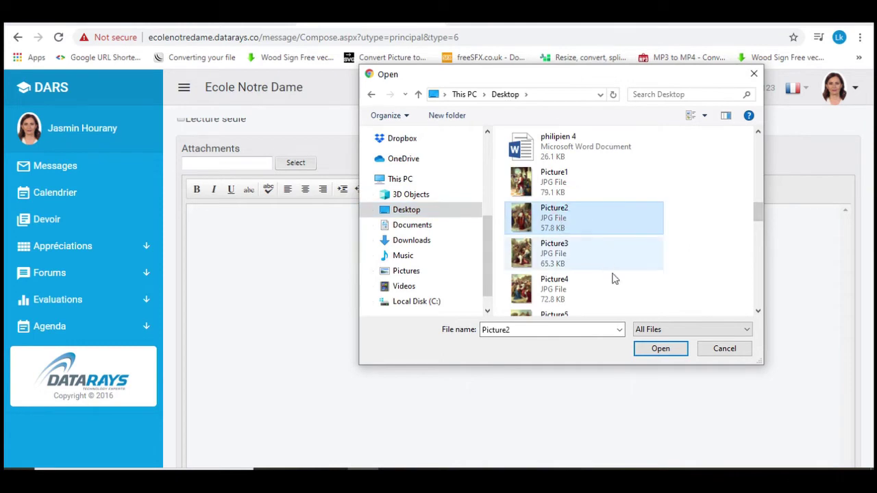
click(657, 350)
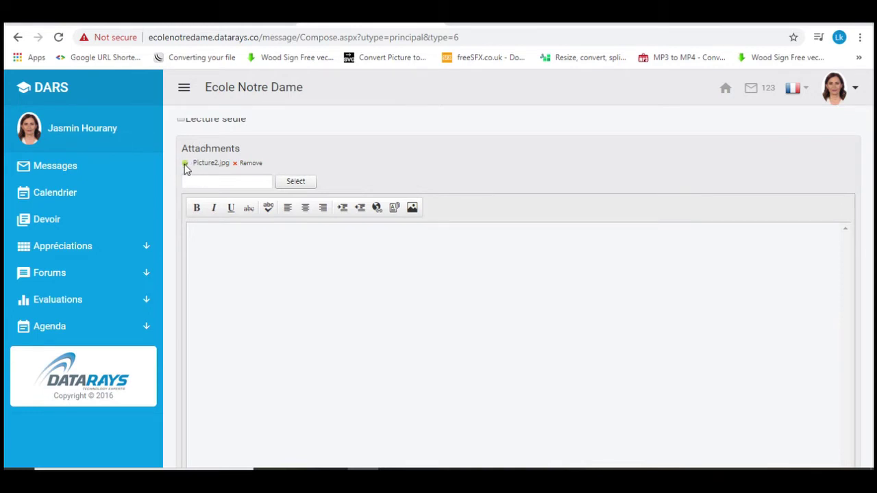
Write two separate lines in the homework body: "clique ici pour repondre au test" and "clique ici pour repondre au test 2"
click(218, 245)
text(clique ici pour rep)
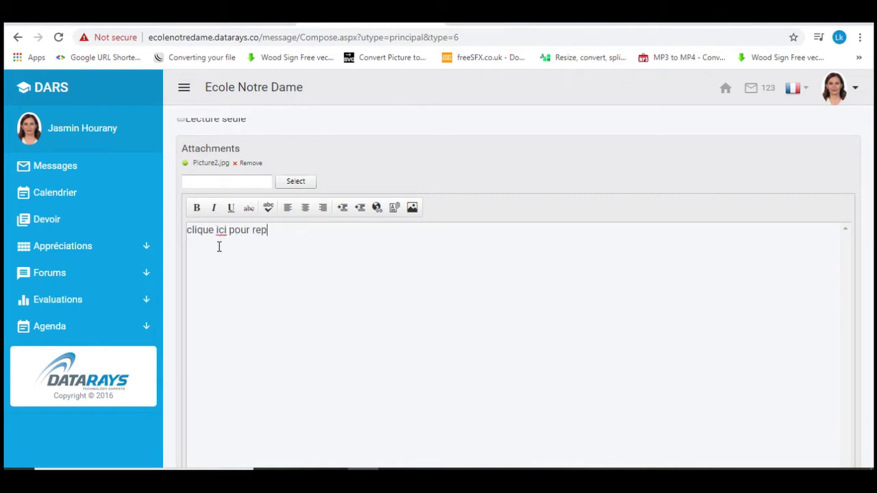
text(ondre au t)
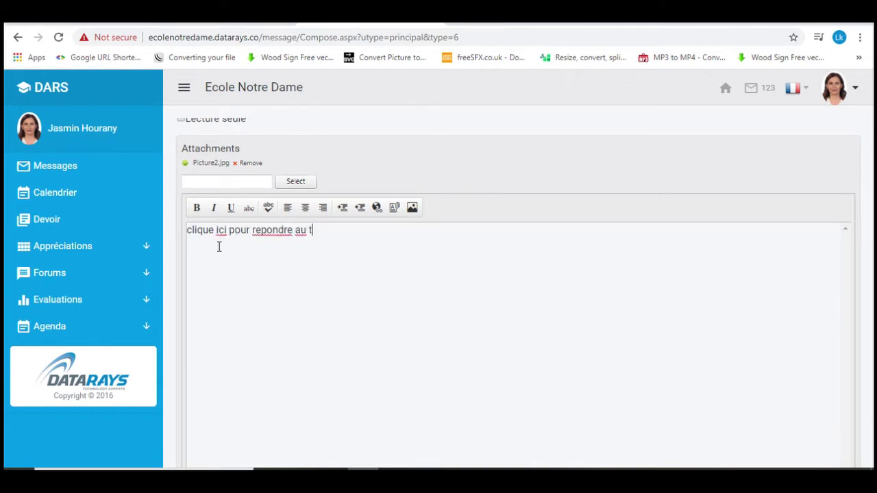
text(est   clique ici po)
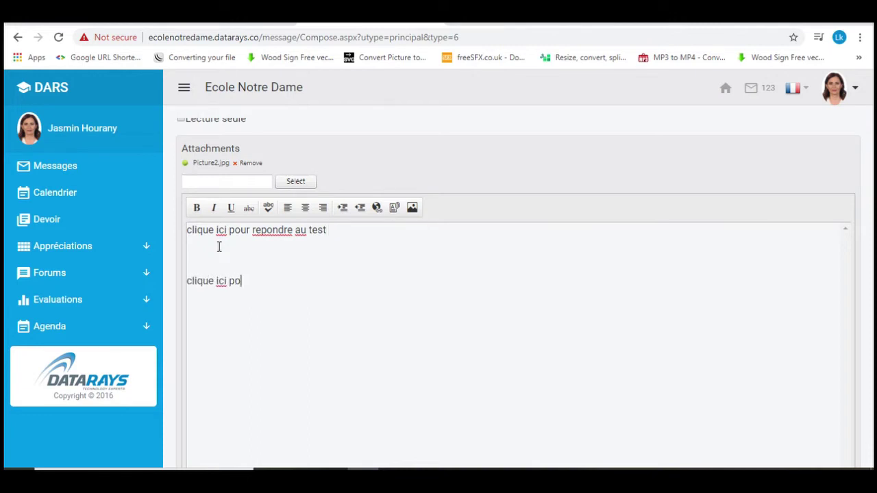
text(ur repondre )
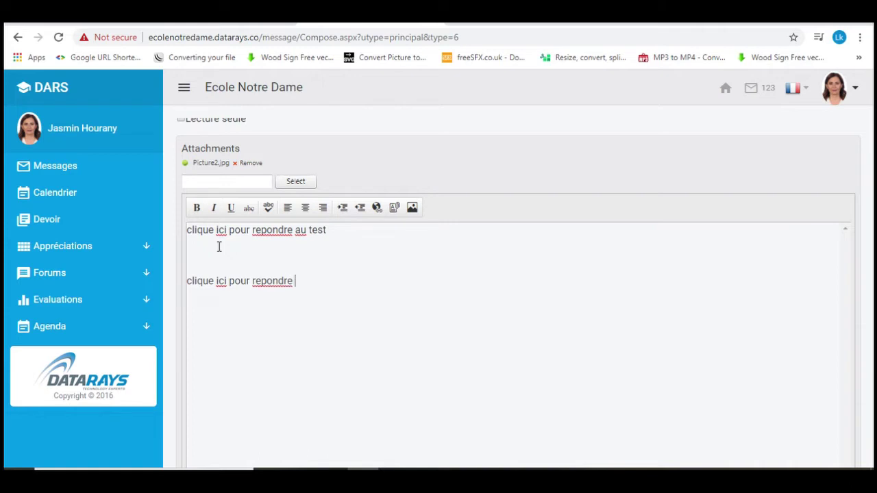
text(au test 2)
Open the hyperlink settings for the words "clique ici" in the body's first line
double_click(224, 230)
drag(226, 232, 189, 231)
click(376, 209)
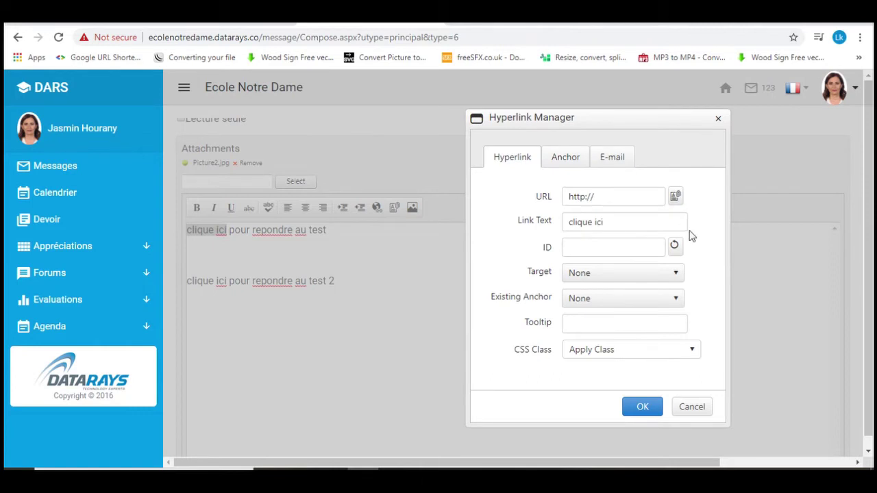
Switch to the Event Registration form in Google Forms and copy its shortened sharing link
click(680, 22)
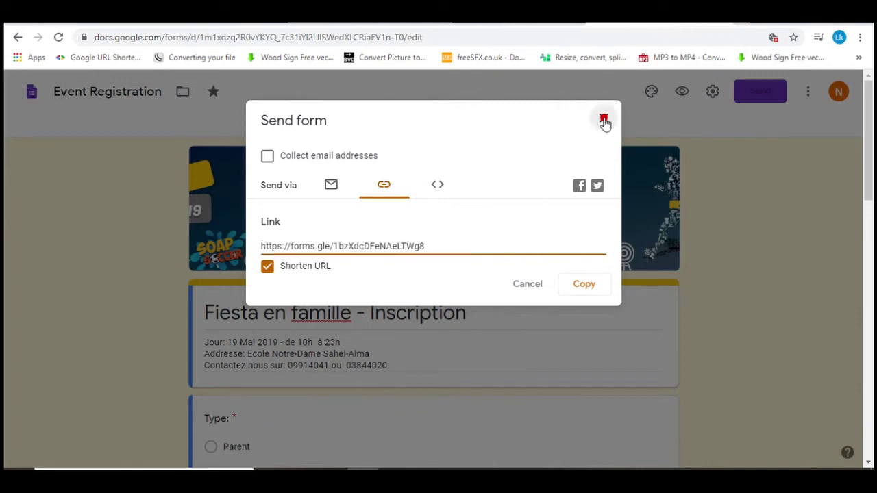
click(604, 120)
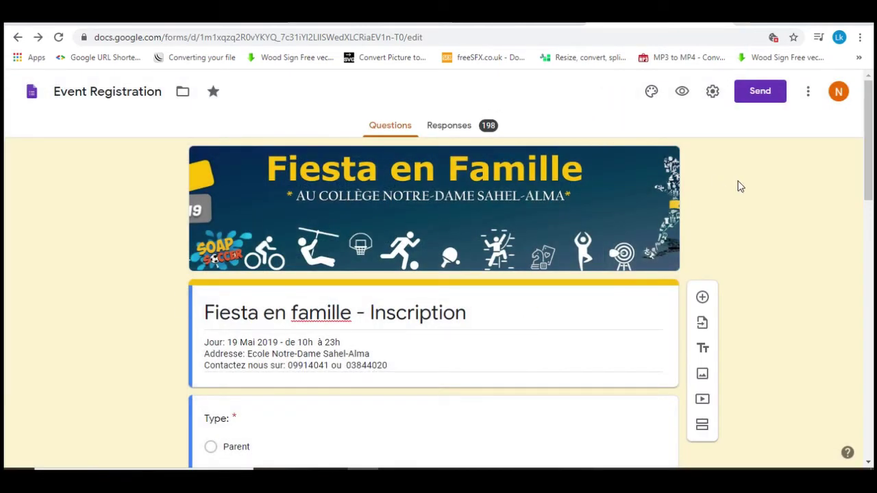
click(762, 94)
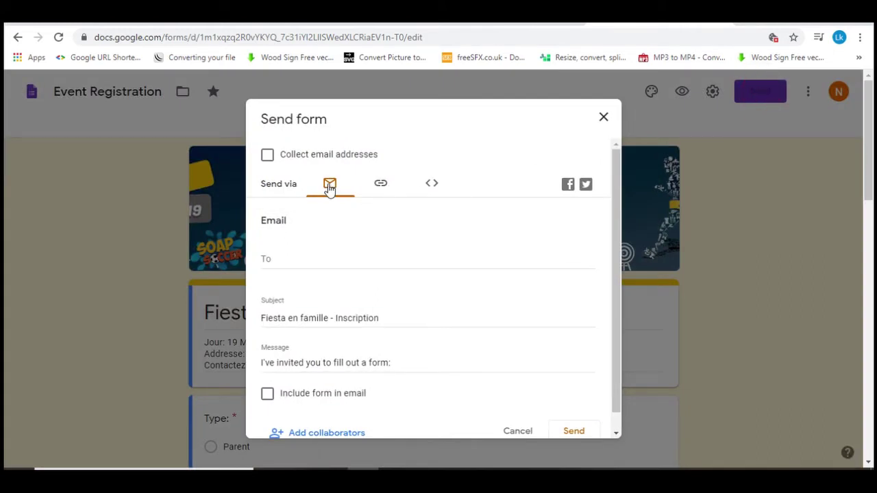
click(382, 186)
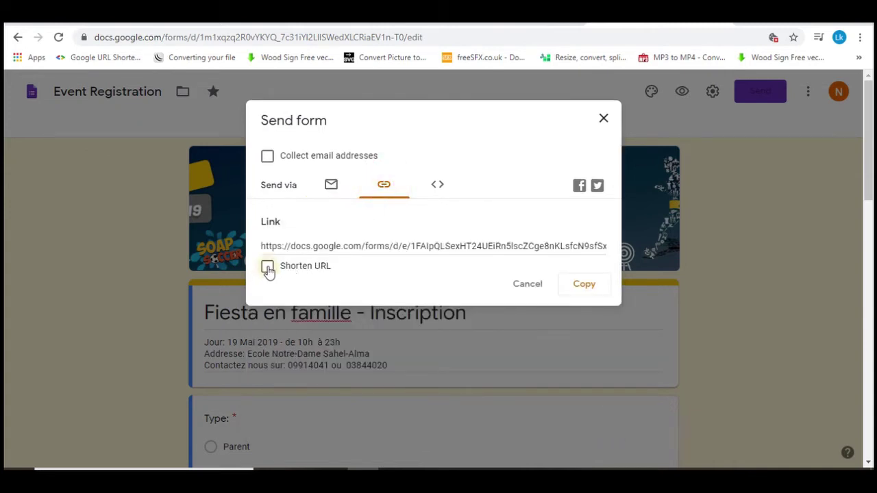
click(267, 268)
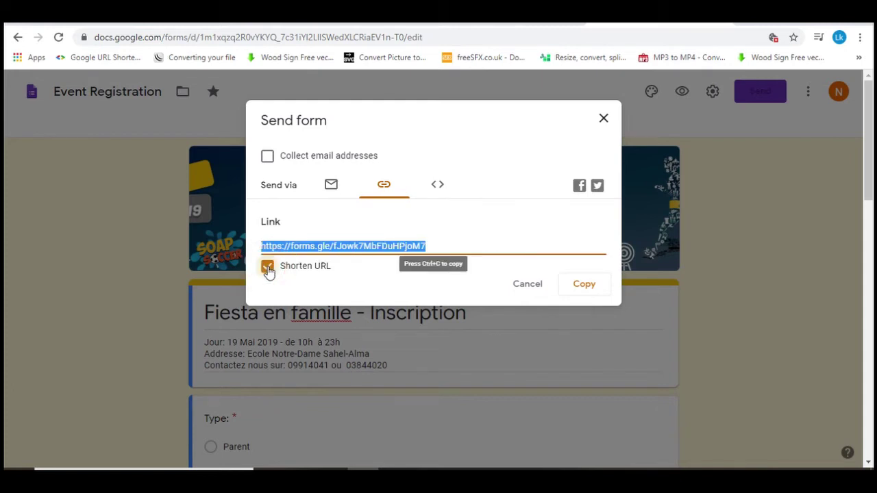
right_click(326, 251)
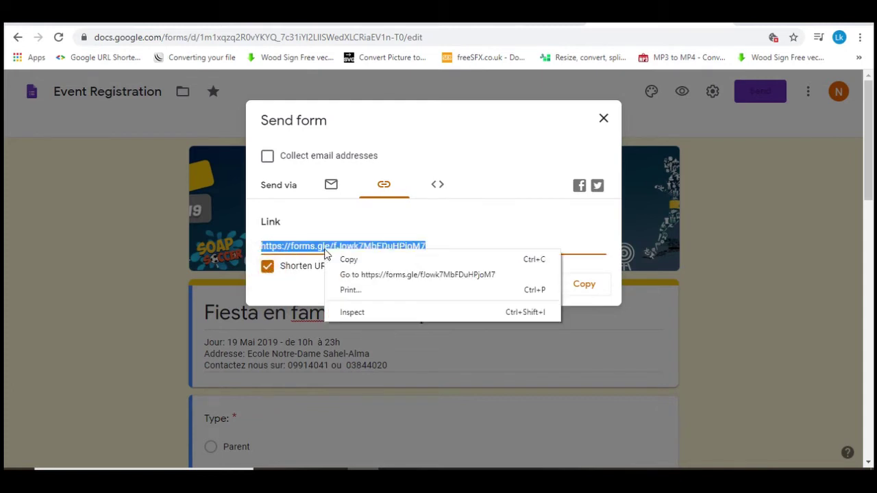
click(351, 260)
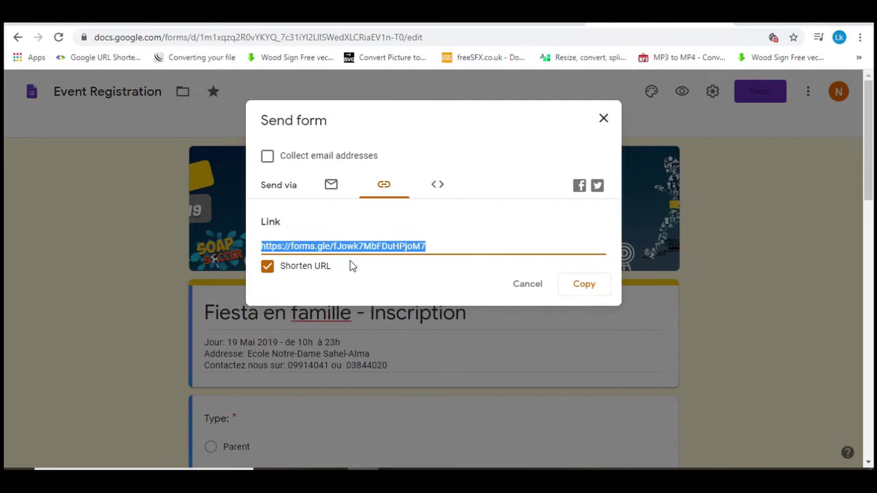
Back in DARS, link the first "clique ici" to the copied form URL with New Window as the target
click(377, 27)
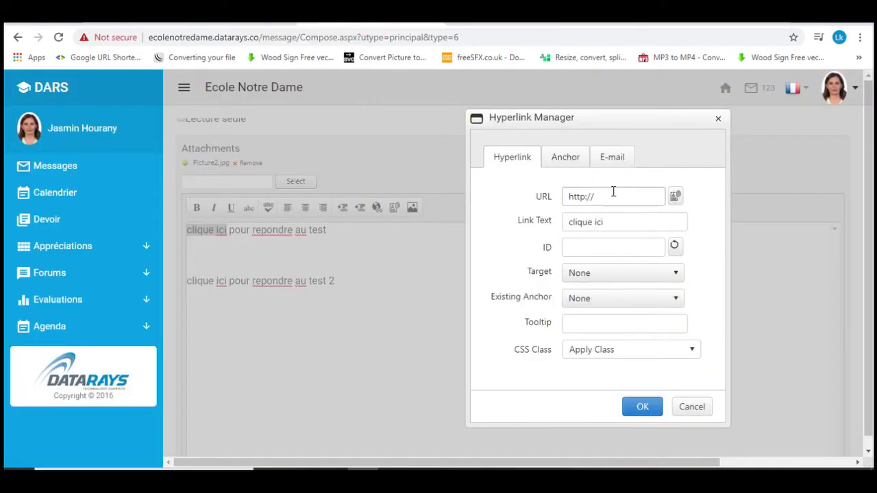
drag(614, 199, 559, 197)
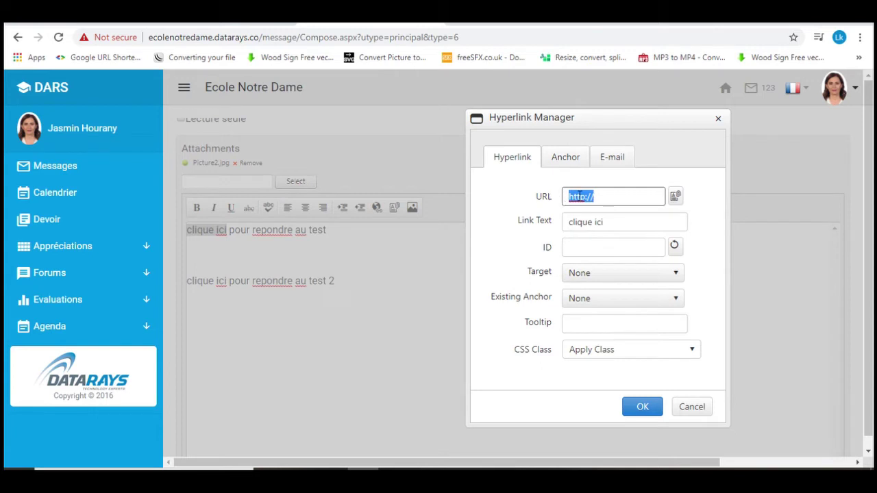
right_click(581, 197)
click(616, 331)
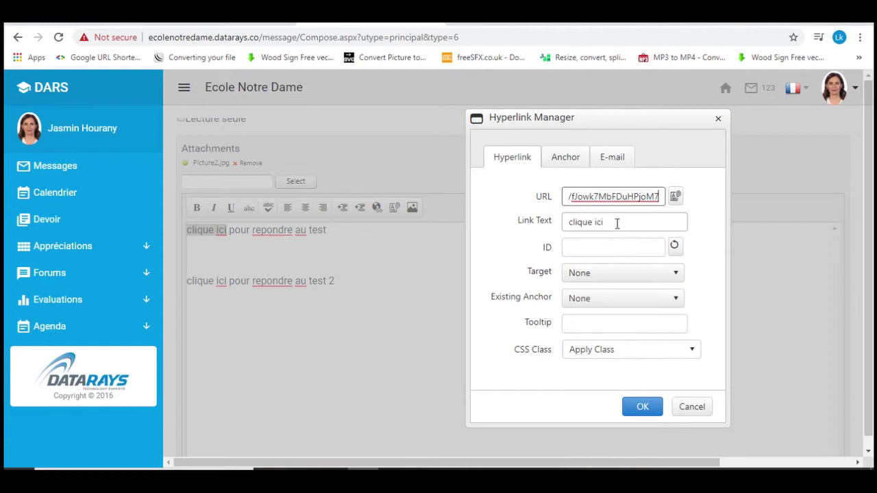
click(599, 278)
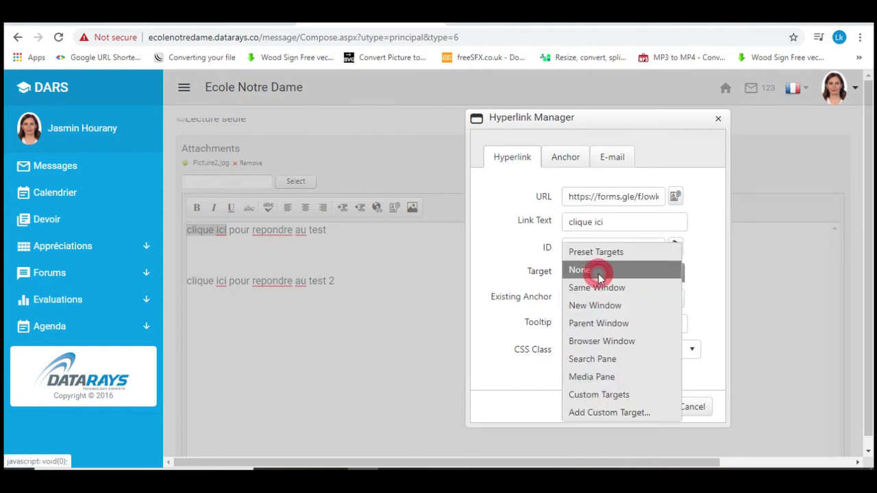
click(605, 310)
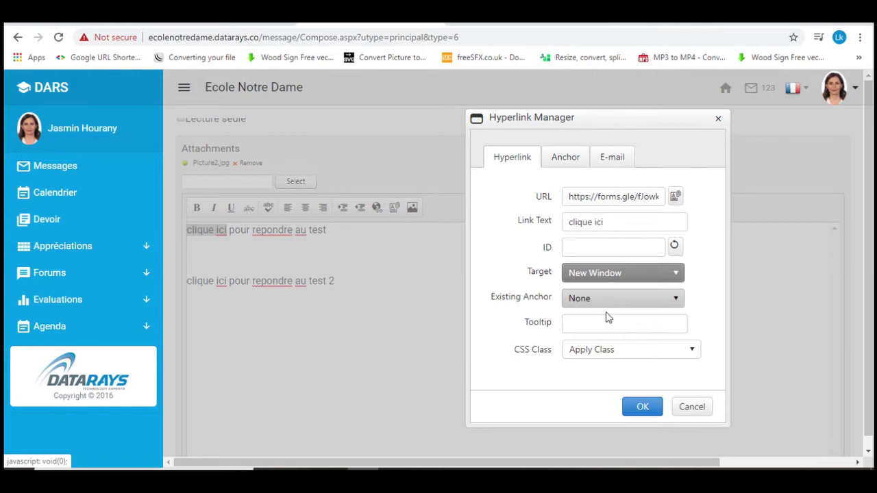
click(642, 407)
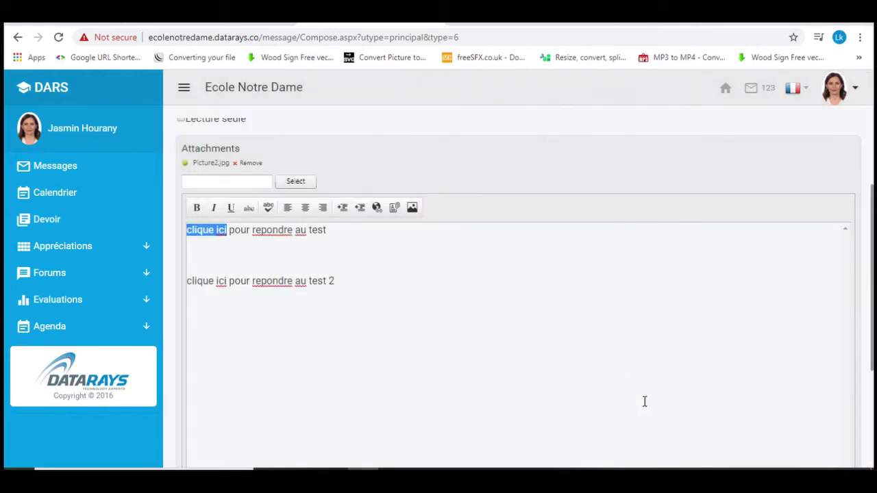
click(247, 278)
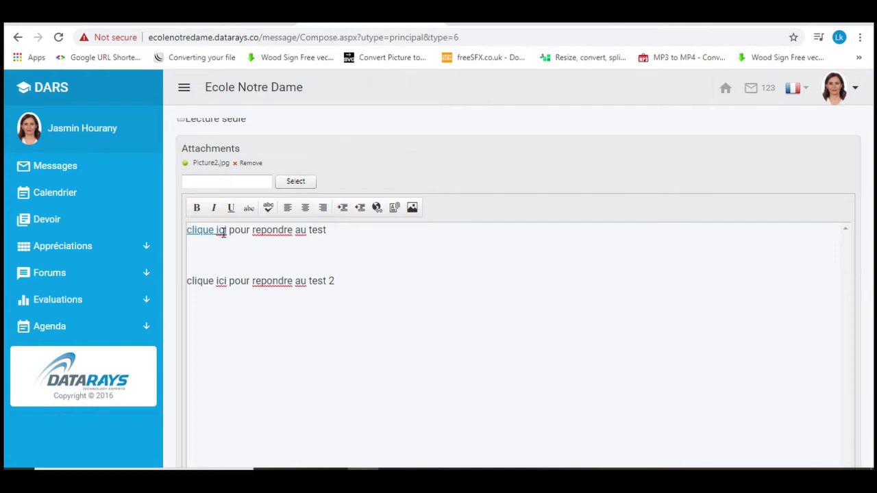
Upload GR1S19TraditionalStationsoftheCross.pdf from the Desktop to the document files and link the second line's "clique ici" to it
drag(227, 281, 184, 279)
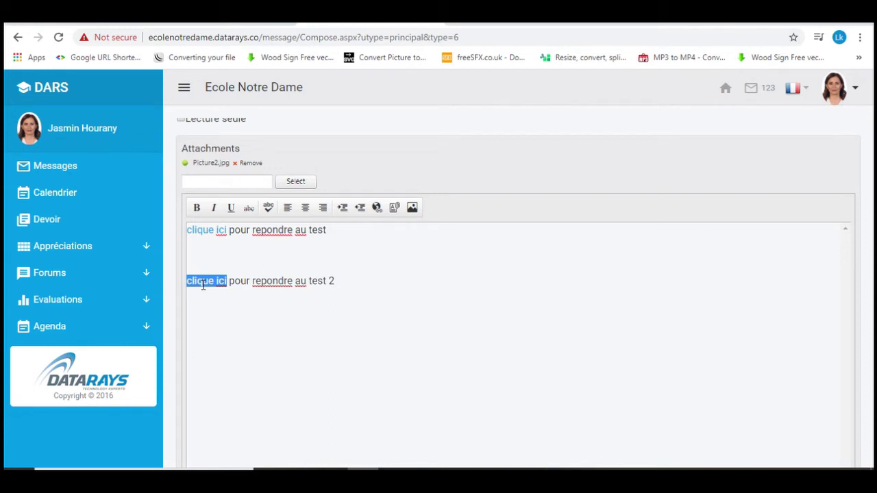
click(395, 208)
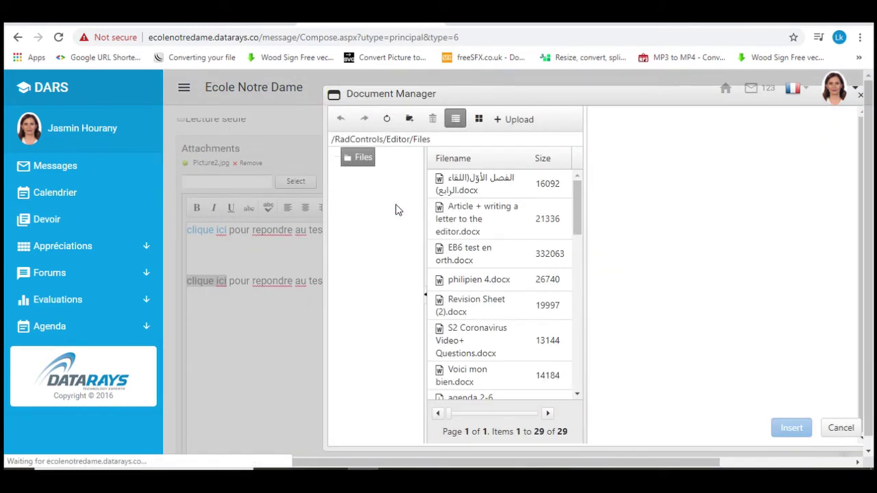
click(513, 120)
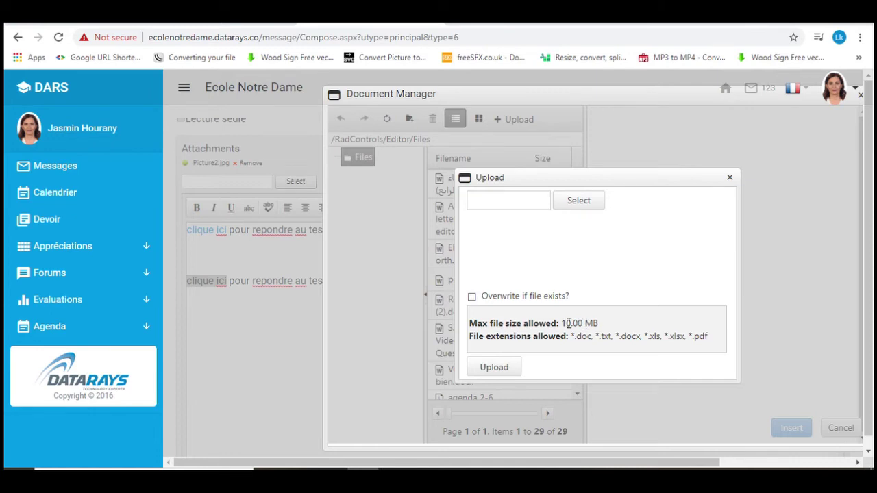
click(598, 201)
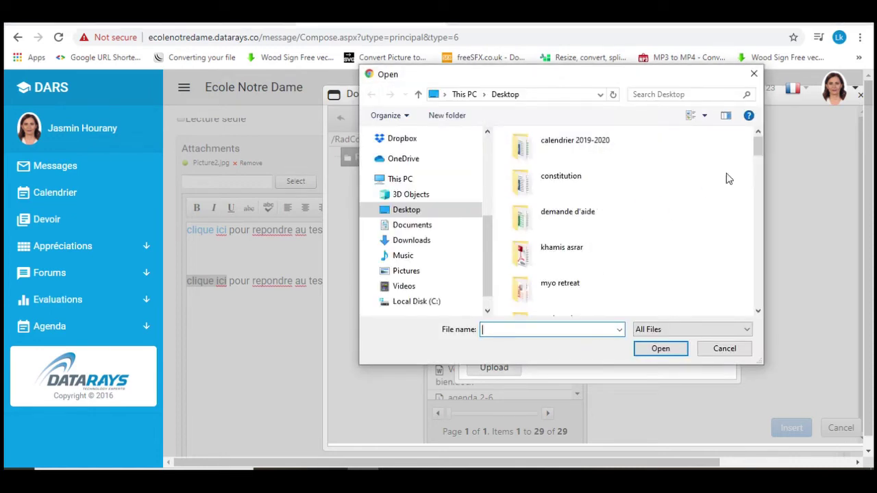
drag(753, 149, 757, 207)
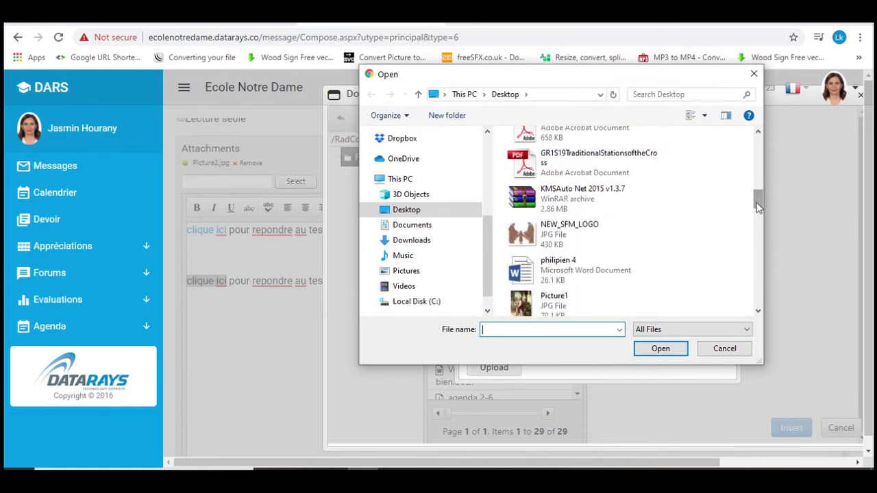
click(609, 166)
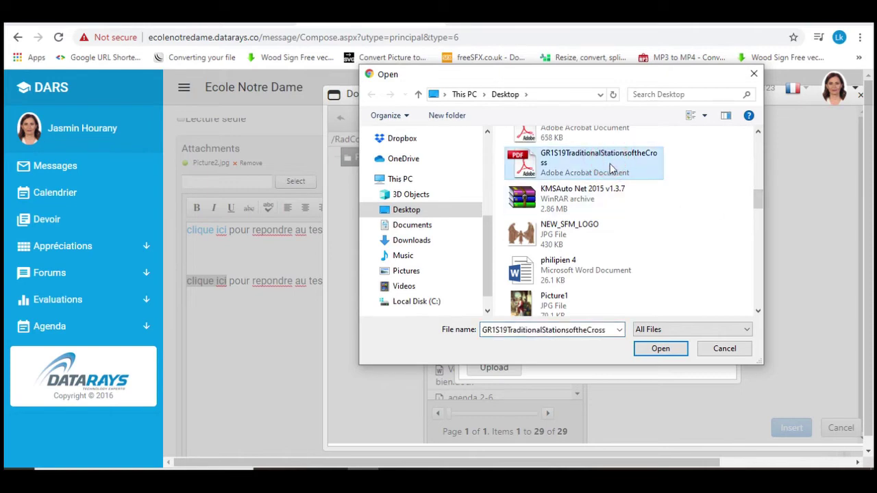
click(660, 349)
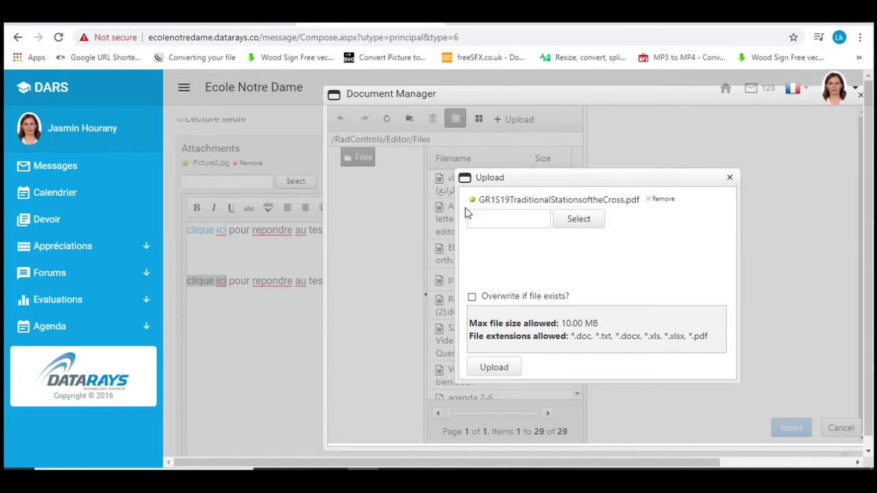
click(490, 367)
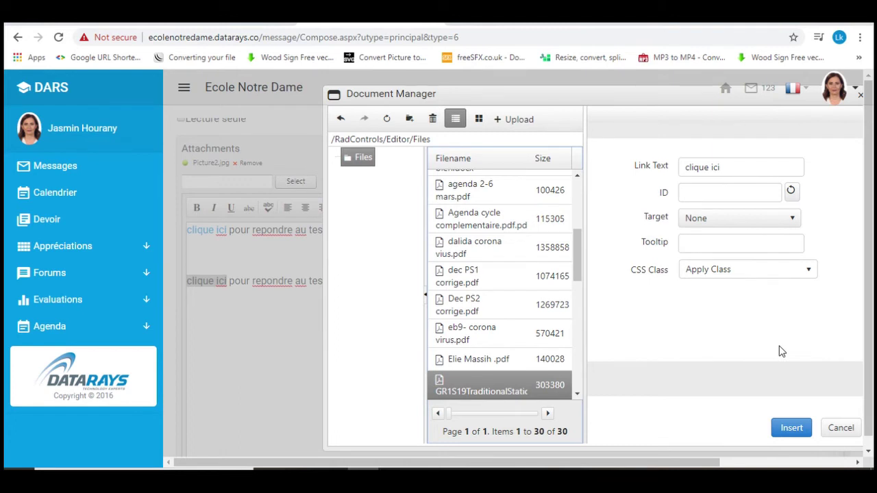
click(788, 428)
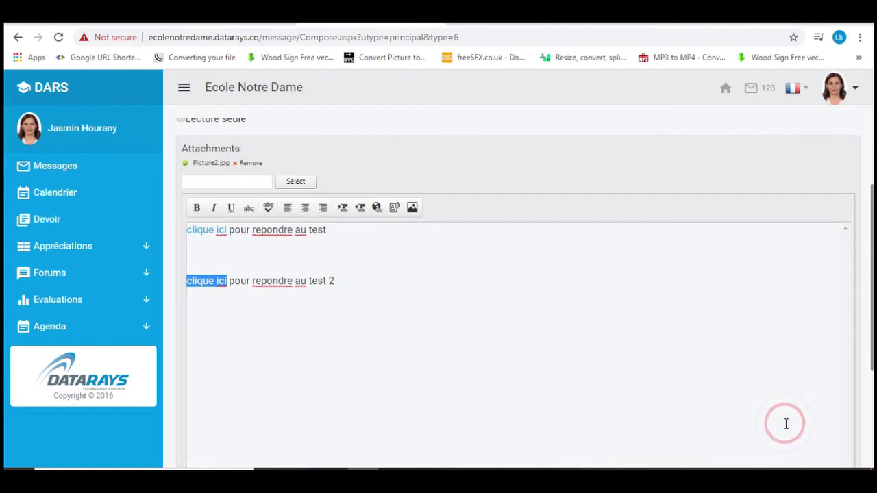
click(236, 337)
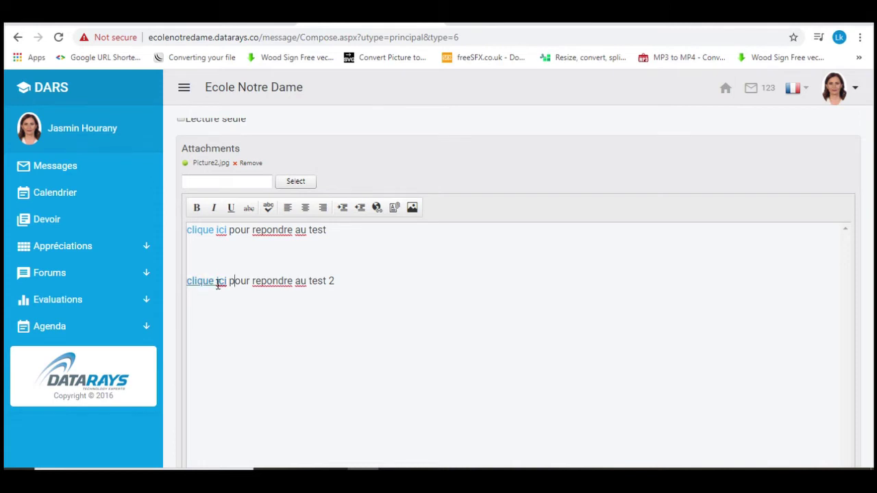
Continue to the recipient selection, add the Parents of EB7 under Complementaire, and proceed to the message page
drag(873, 237, 875, 191)
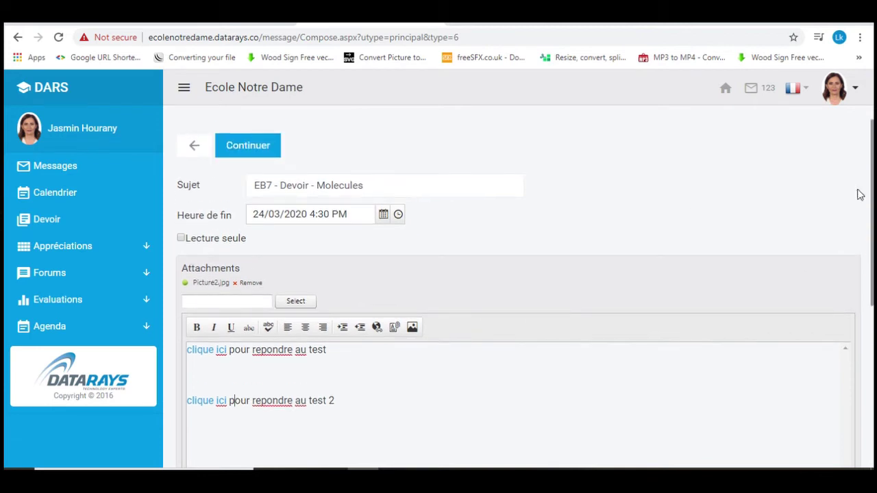
click(256, 150)
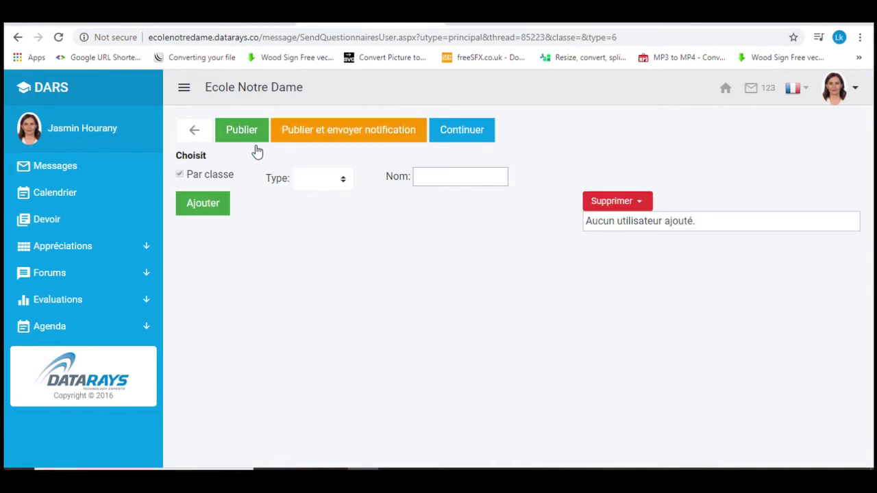
click(345, 183)
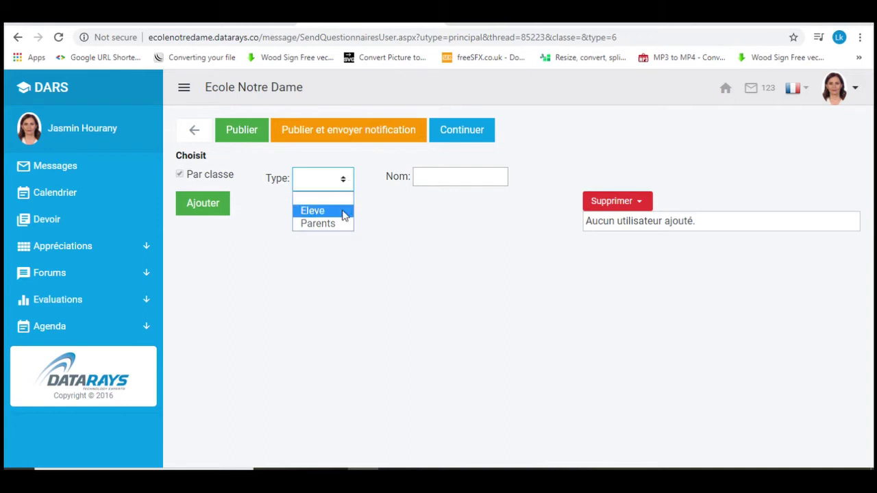
click(319, 224)
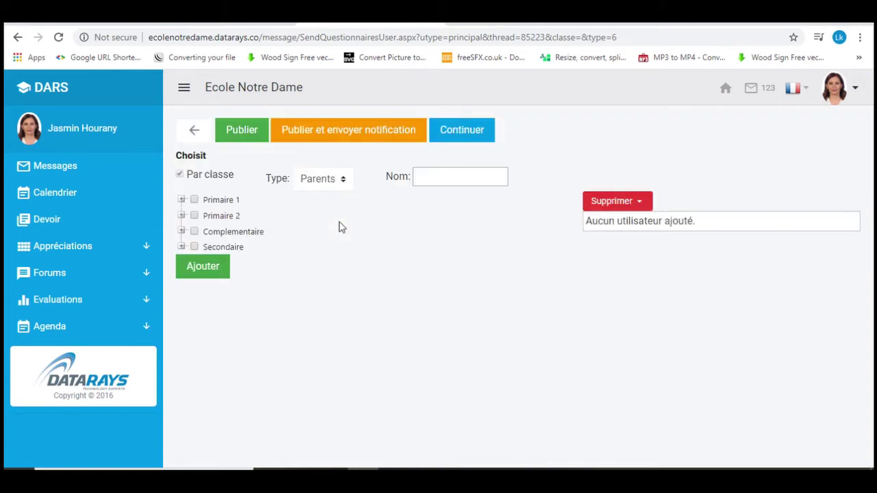
click(181, 232)
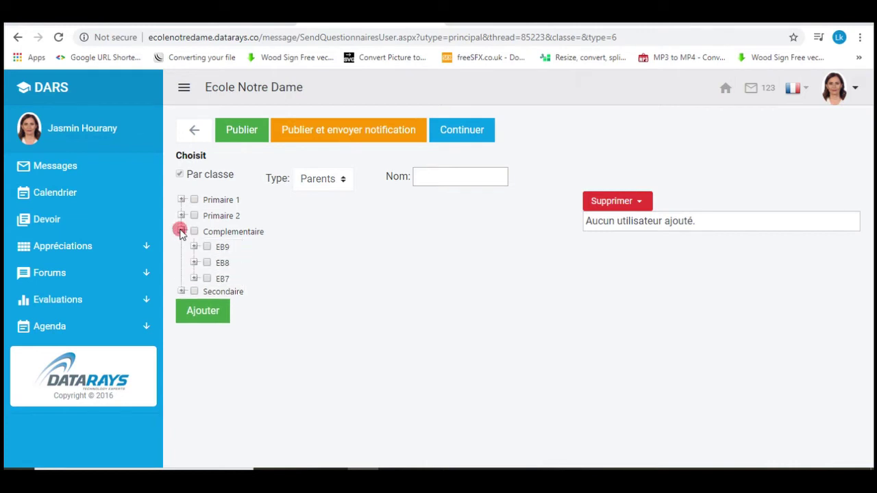
click(206, 279)
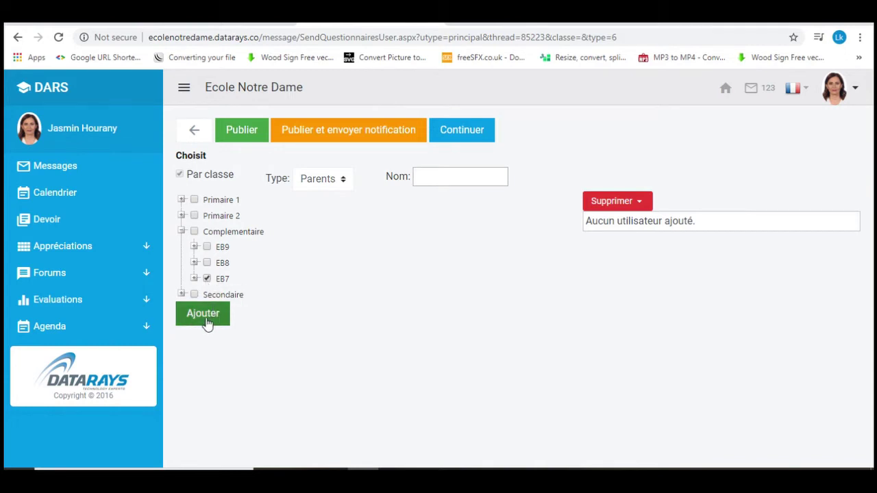
click(205, 316)
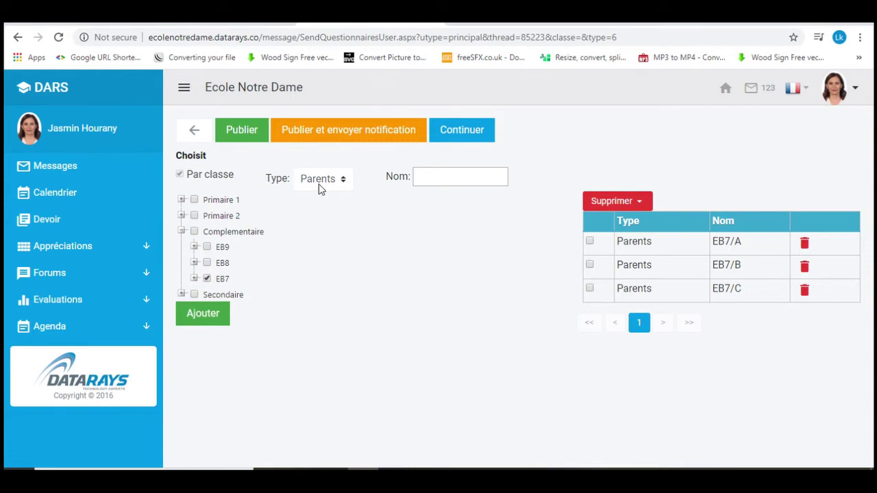
click(469, 137)
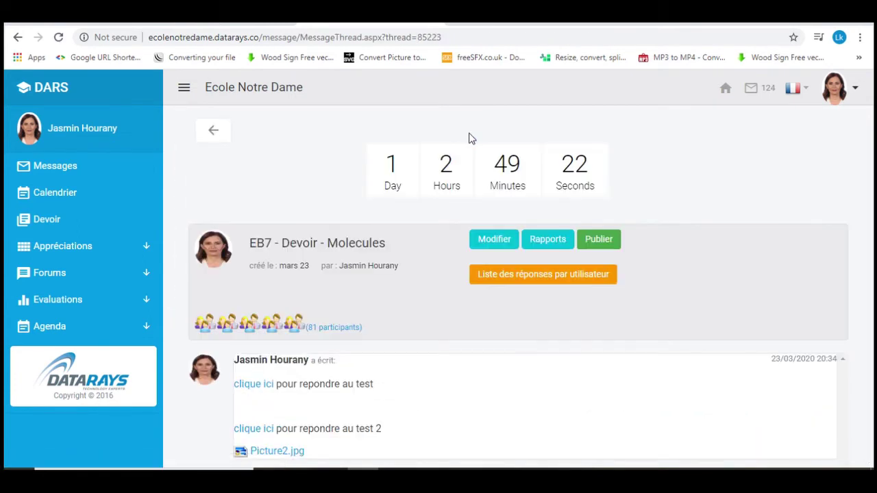
Test both "clique ici" links by viewing the linked Google form and the linked PDF, and return to the message
drag(873, 141, 874, 166)
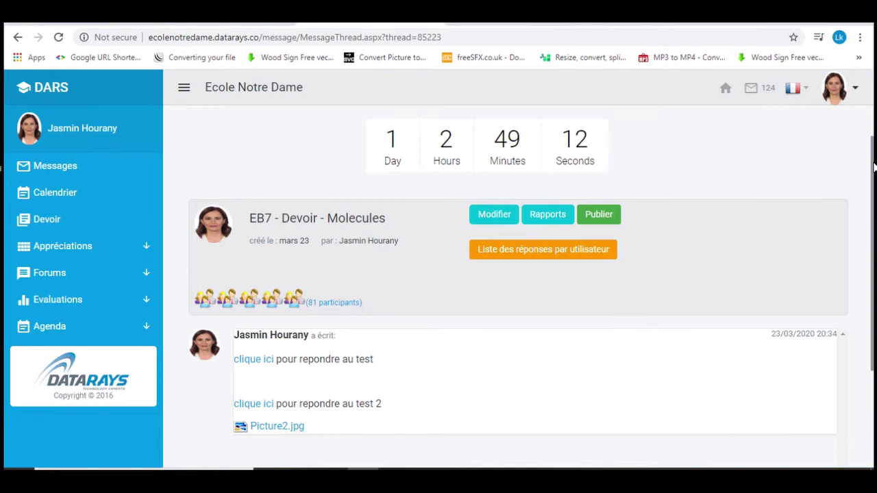
scroll(795, 235, down, 2)
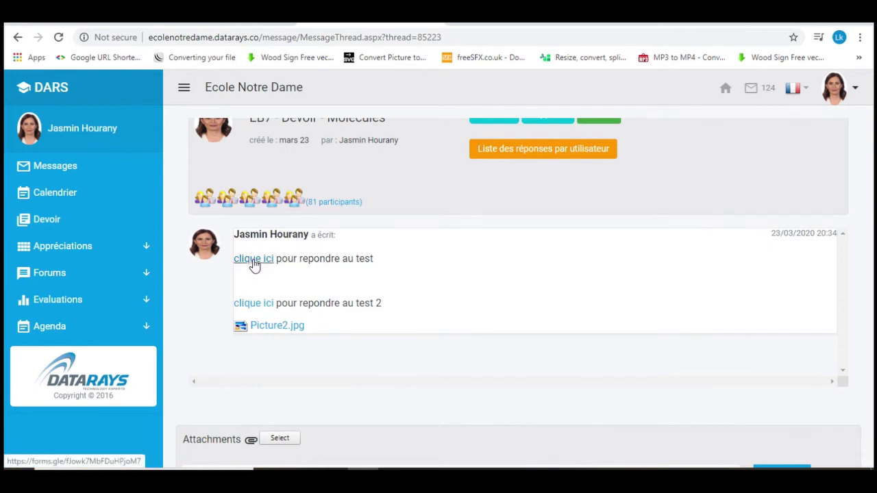
click(257, 259)
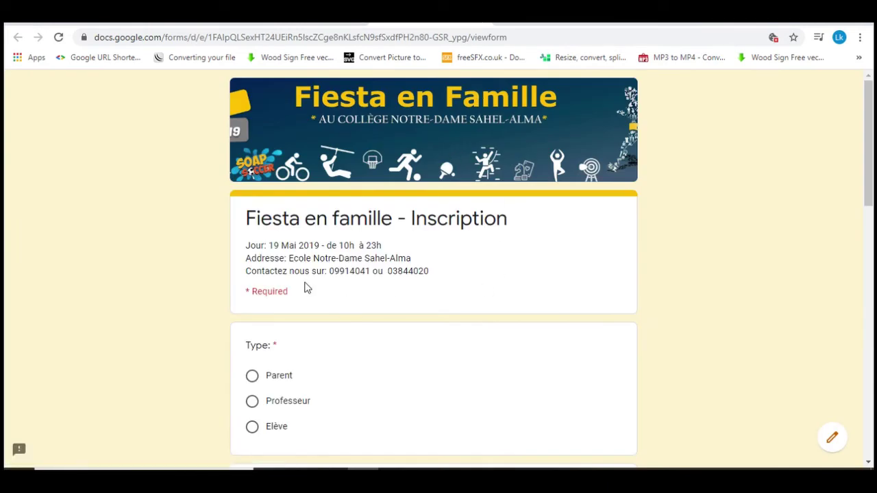
click(485, 22)
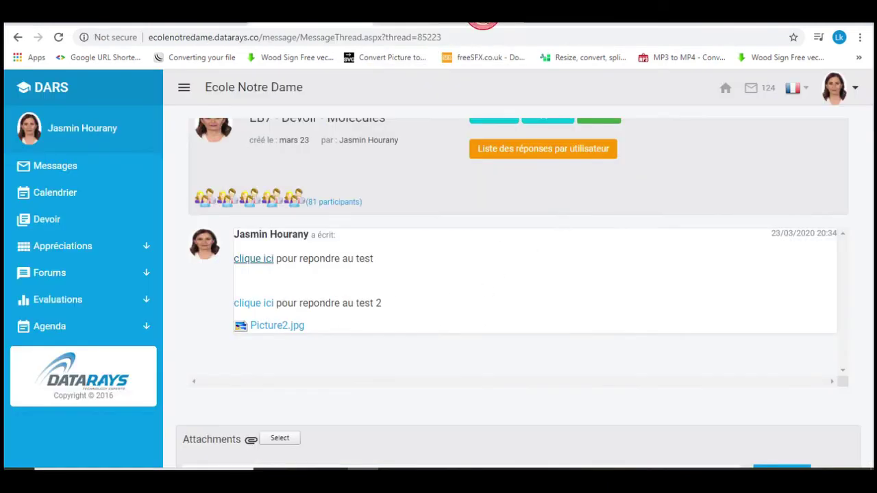
click(264, 309)
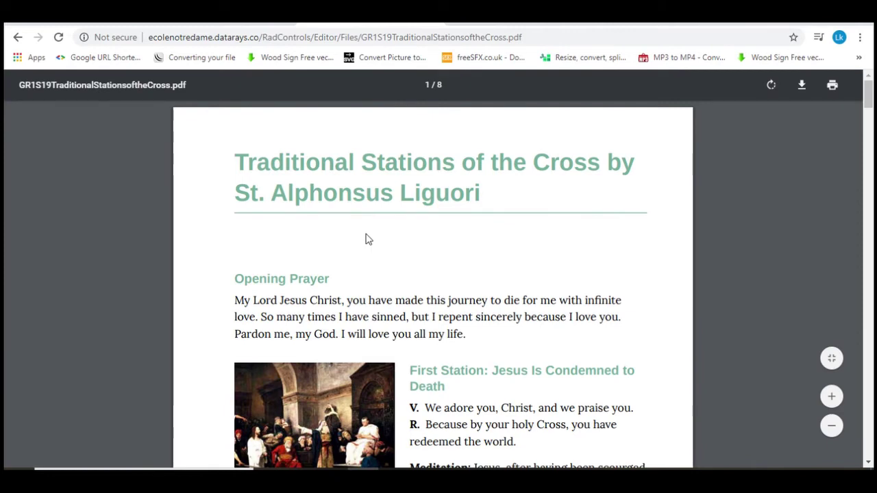
click(18, 38)
Download the message's attachment Picture2.jpg, view the picture, and close the viewer
drag(872, 218, 868, 345)
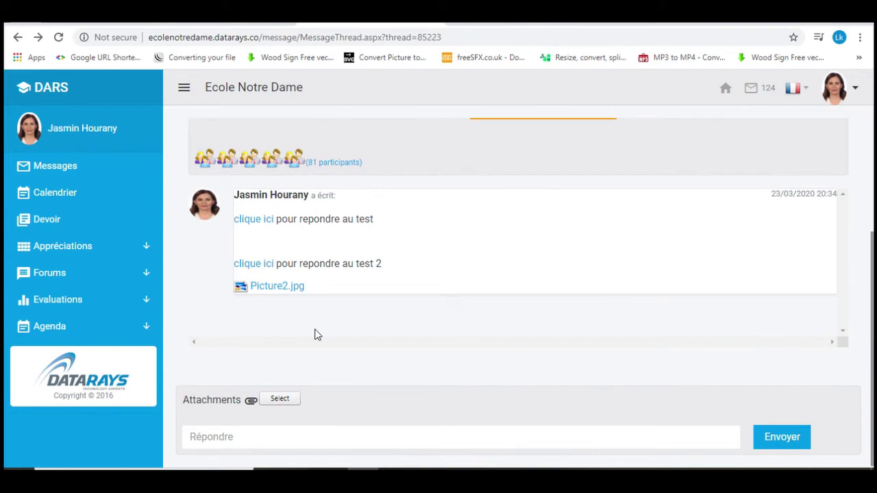
click(282, 288)
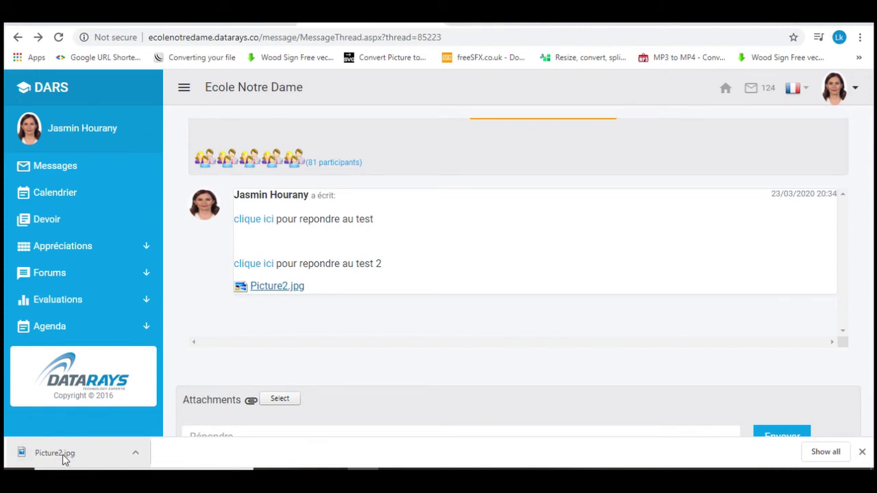
click(68, 452)
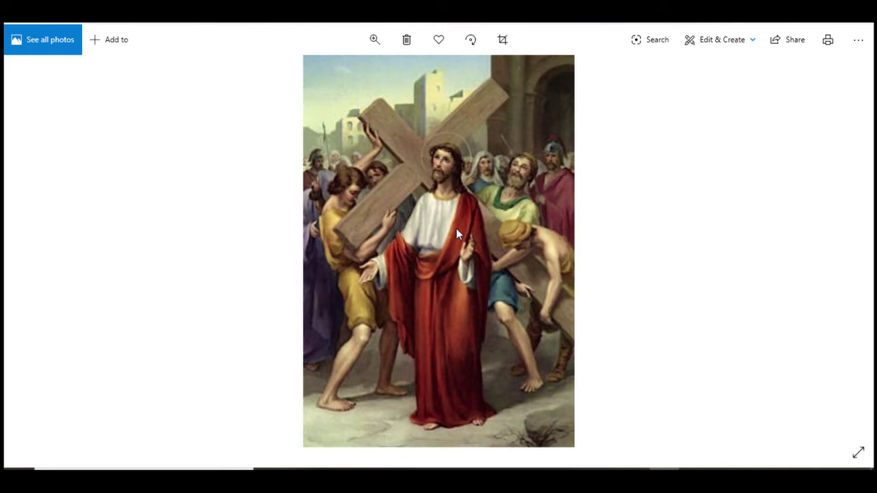
key(alt+F4)
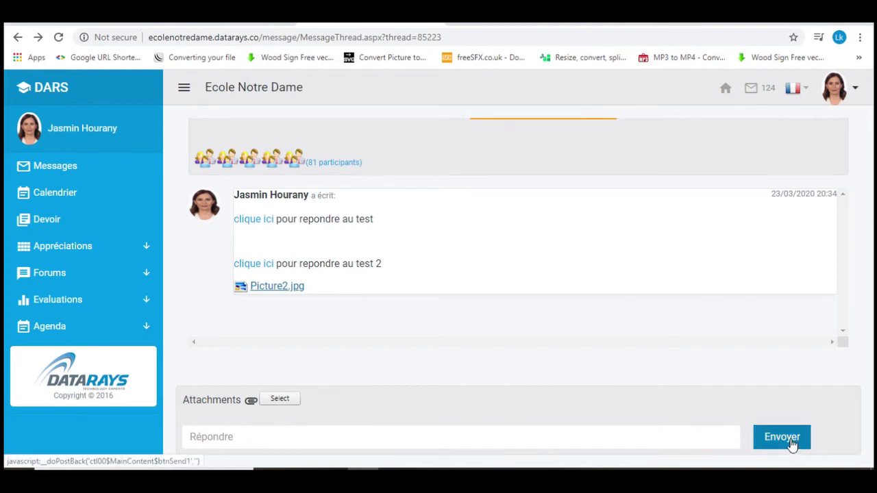
Publish the EB7 - Devoir - Molecules homework and pin it
drag(873, 392, 874, 281)
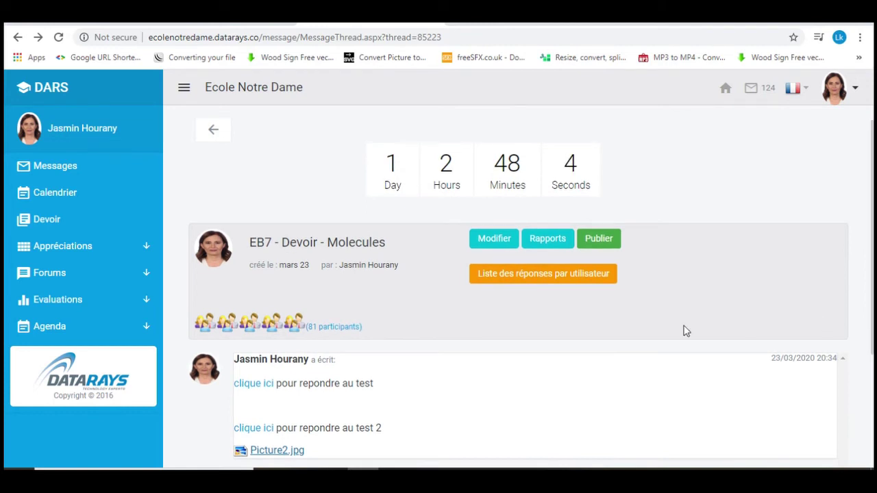
click(609, 245)
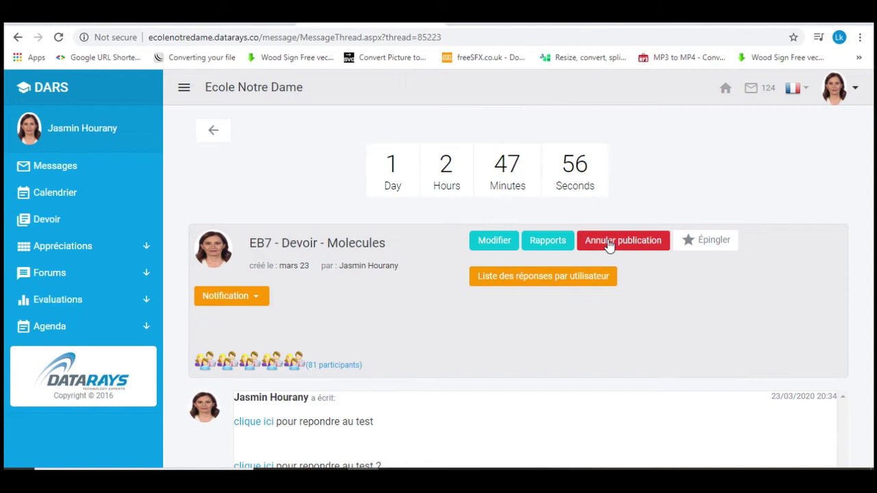
click(709, 247)
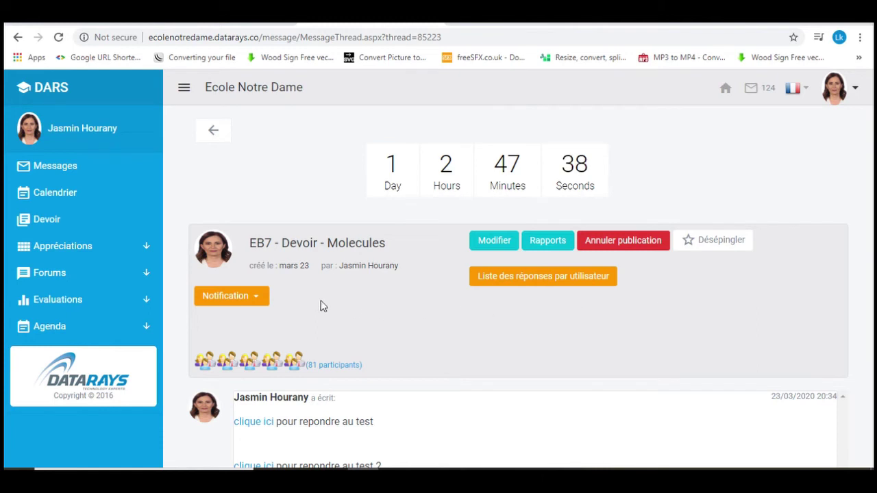
Send a reminder notification (Envoyer rappel) for the published homework
click(260, 304)
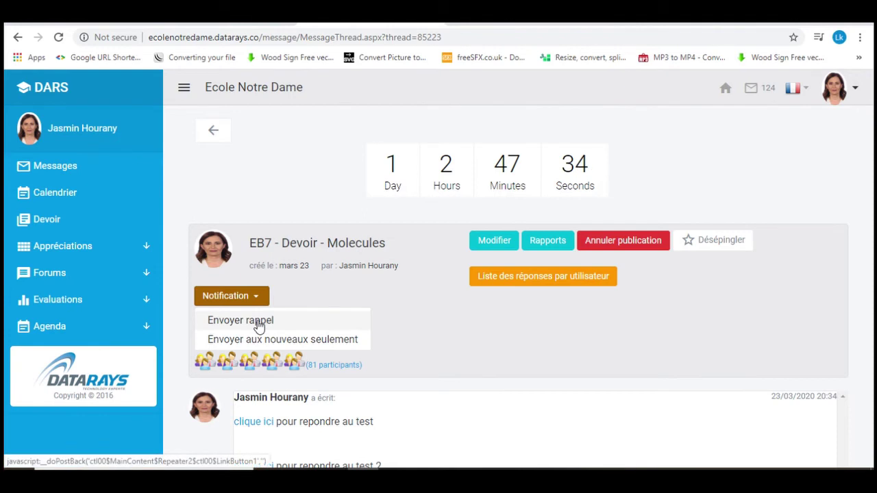
click(258, 318)
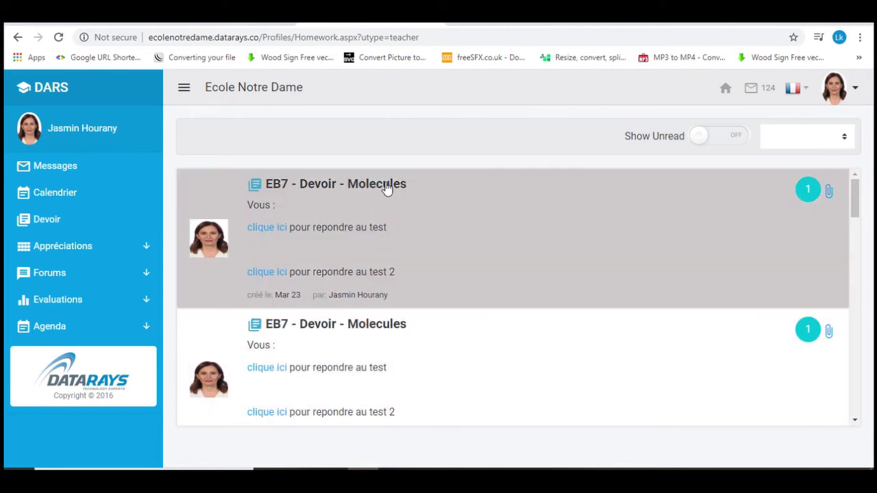
Open the newest EB7 - Devoir - Molecules entry in the homework list for modification and continue to its recipient page
click(385, 185)
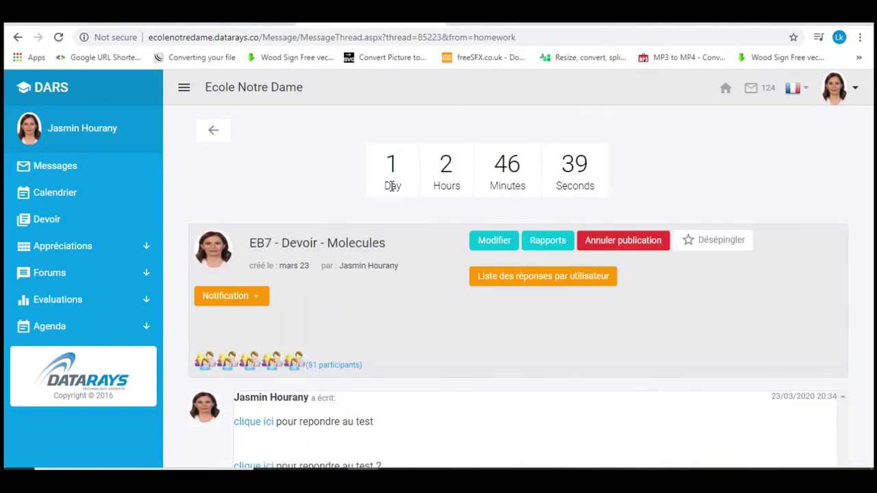
click(492, 241)
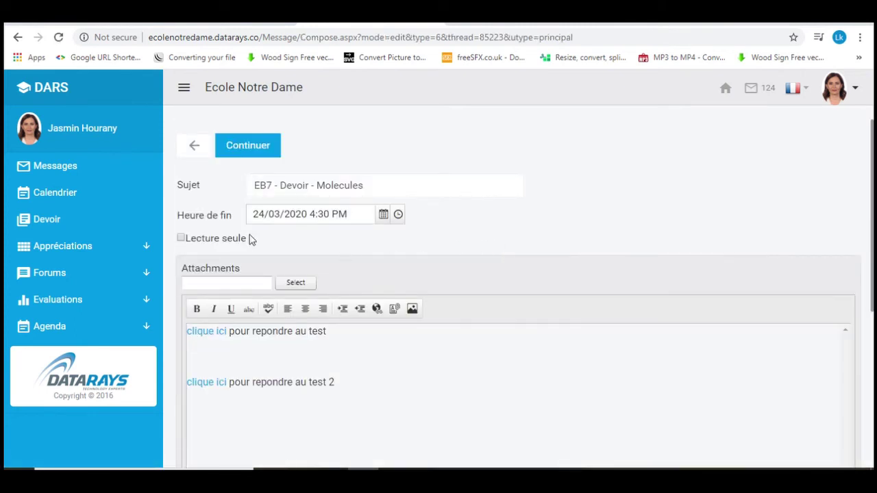
click(237, 141)
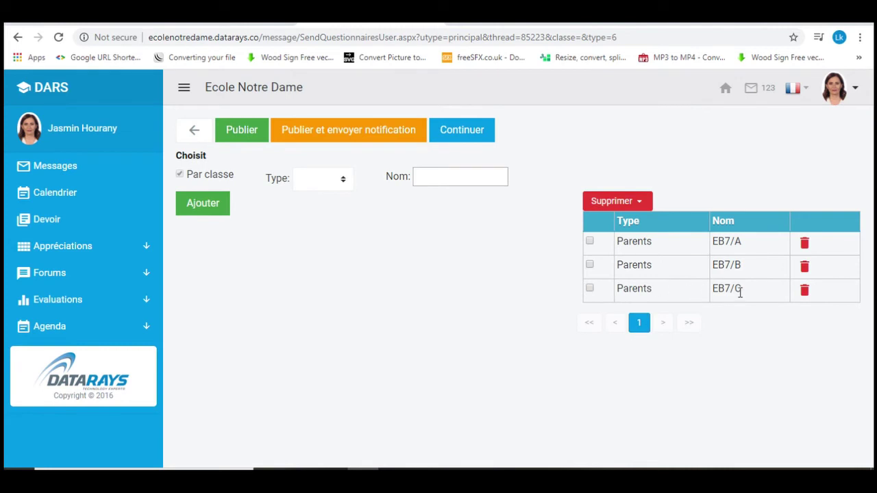
Remove the EB7/C parents from the homework's recipients and continue to the message page
click(804, 290)
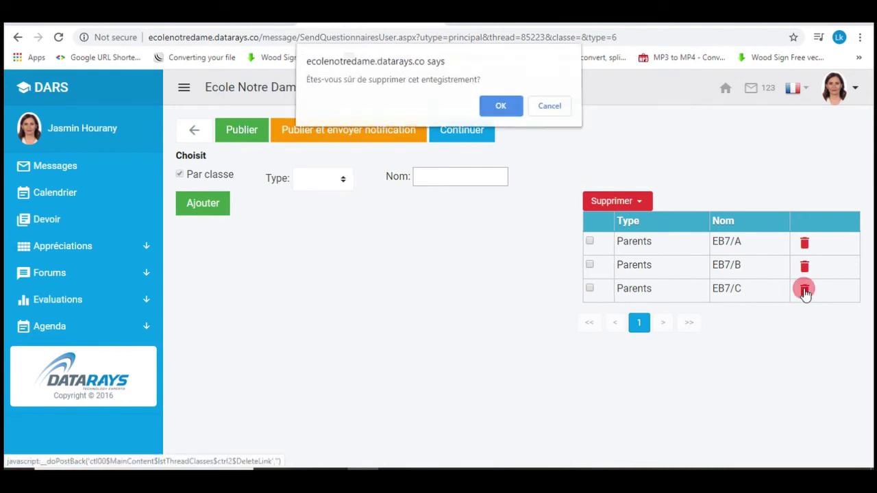
click(499, 109)
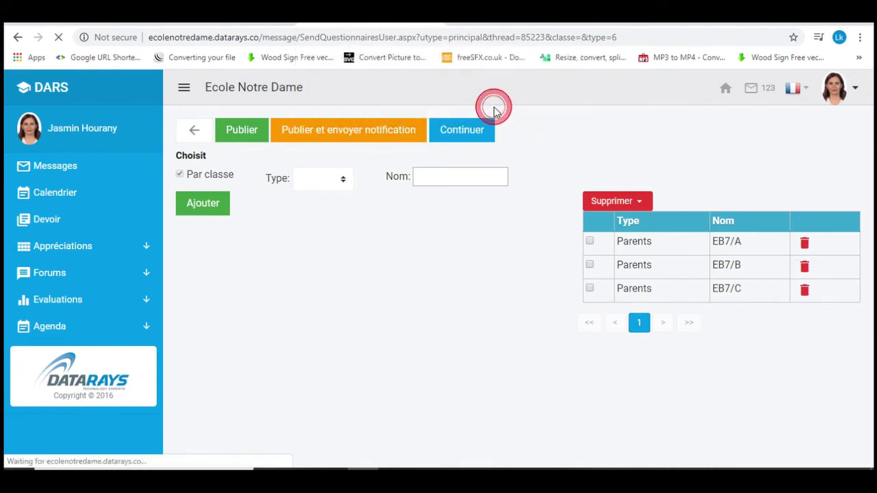
click(460, 130)
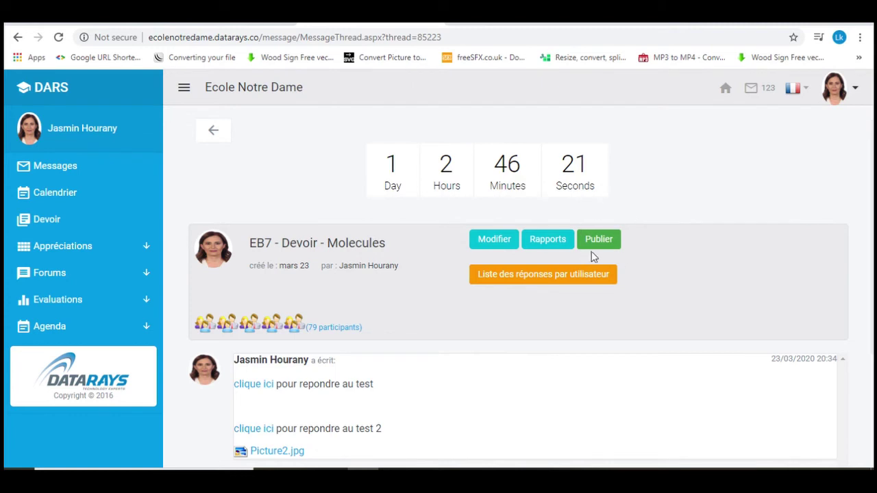
View the calendar and the homework list, and reopen the EB7 - Devoir - Molecules homework from Messages
click(63, 195)
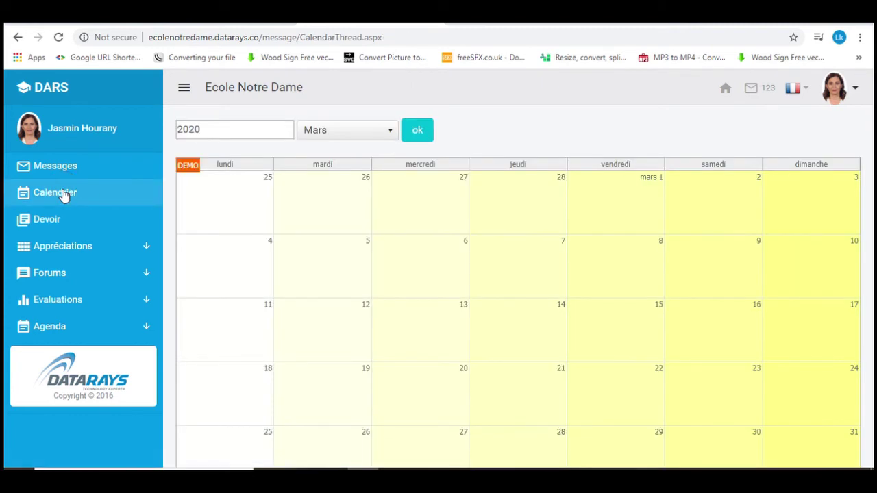
click(42, 219)
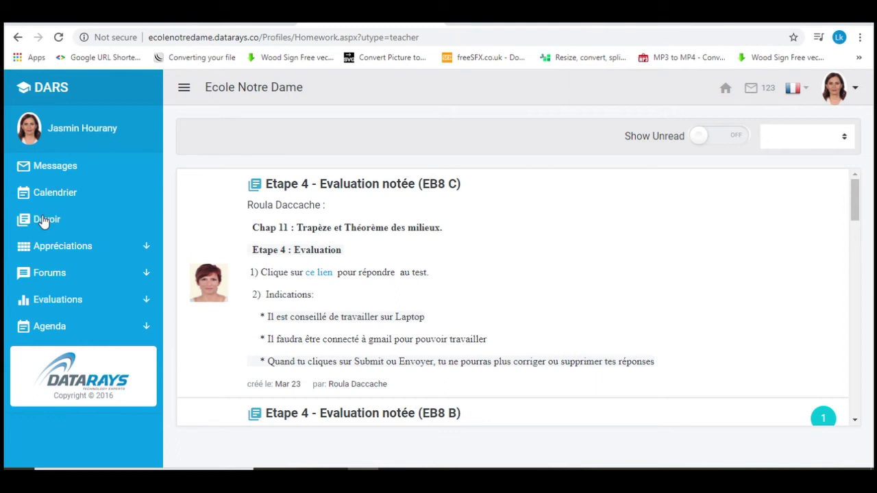
click(61, 166)
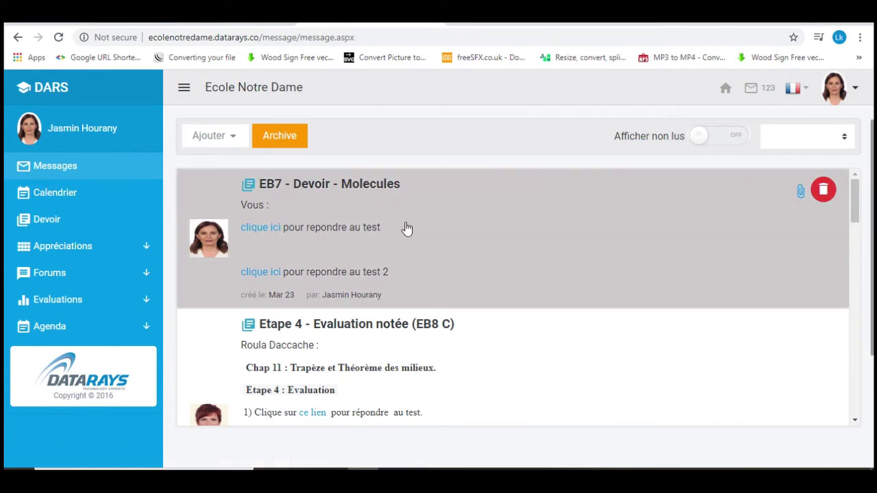
click(416, 227)
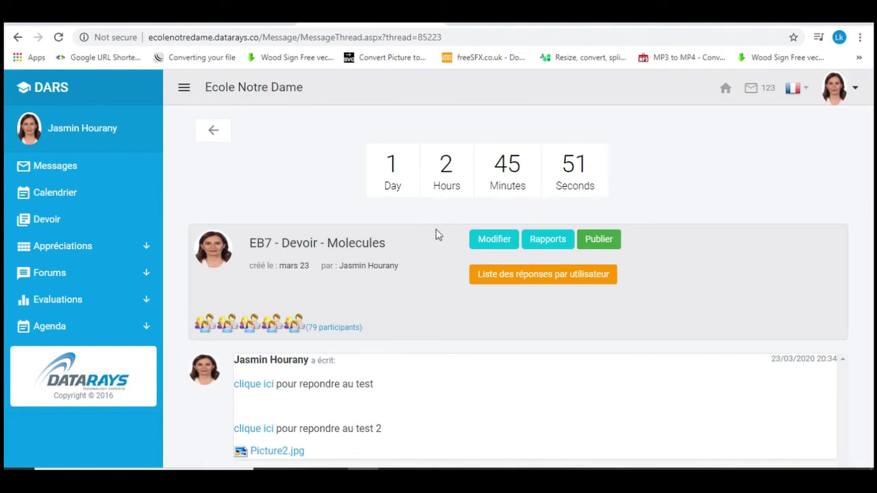
Publish the EB7 - Devoir - Molecules homework and send a notification for it
click(603, 245)
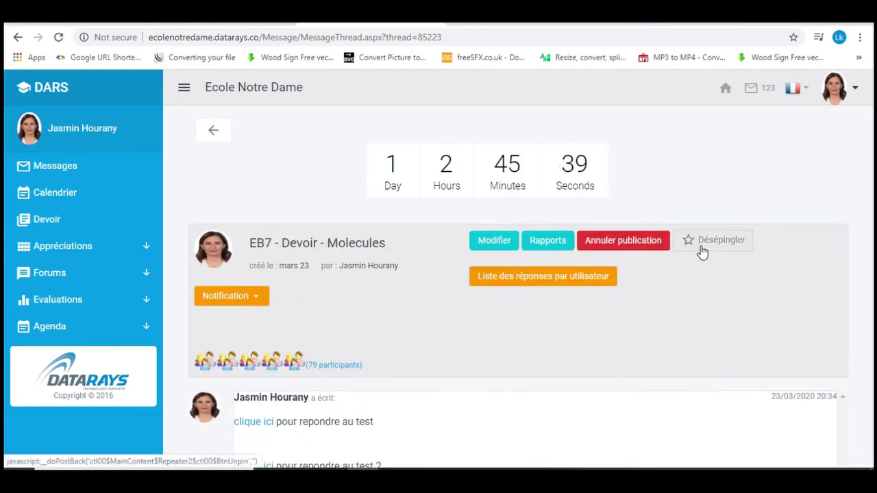
click(240, 297)
click(243, 320)
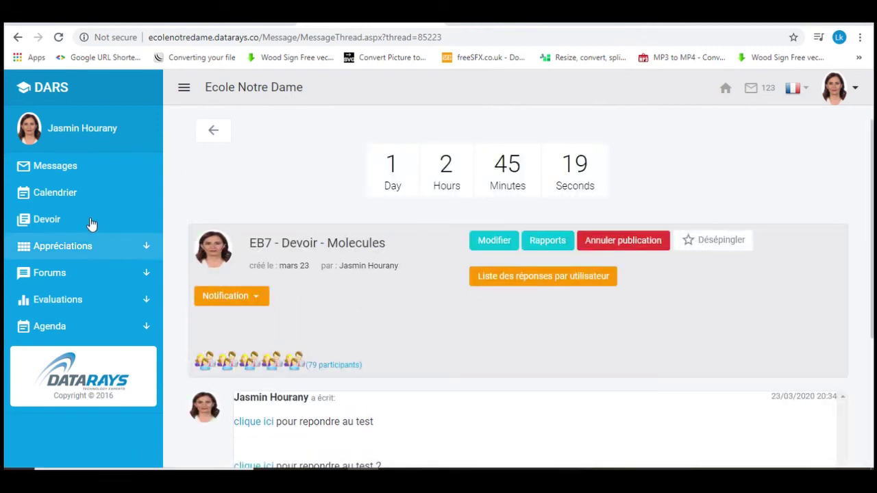
Check the homework list and start a new Homework message with the subject "eb7 - devoir- molecules"
click(58, 220)
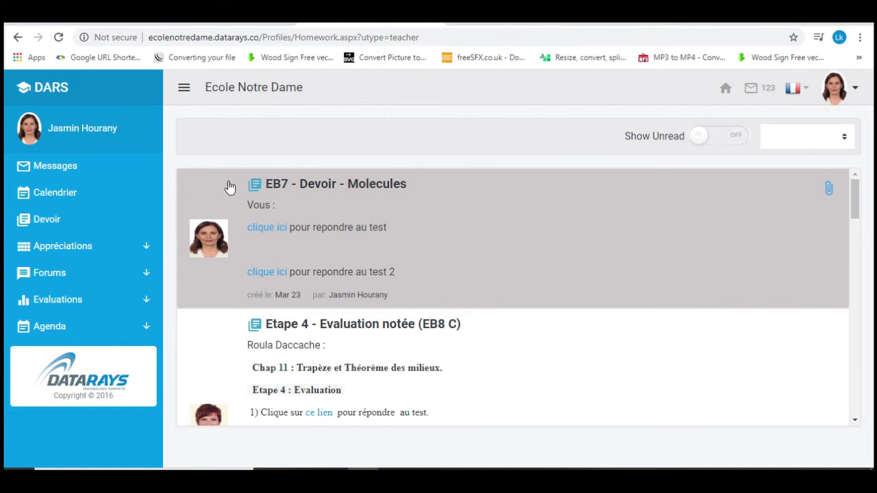
click(751, 89)
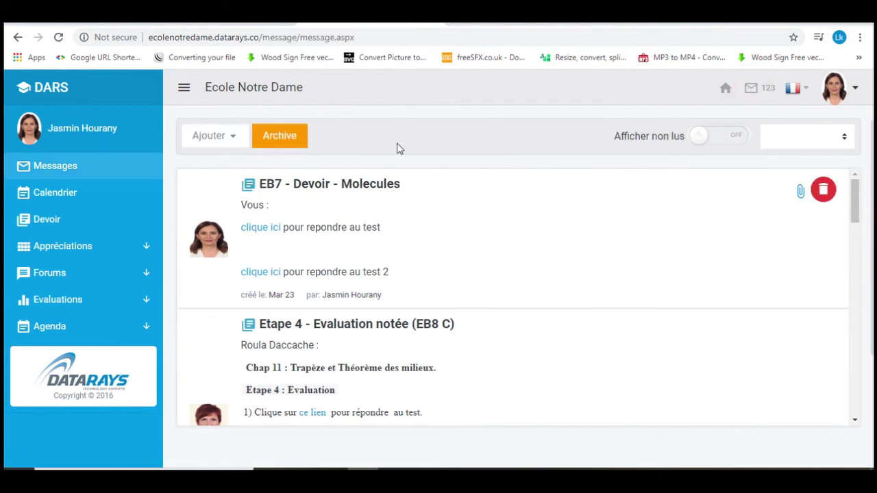
click(233, 136)
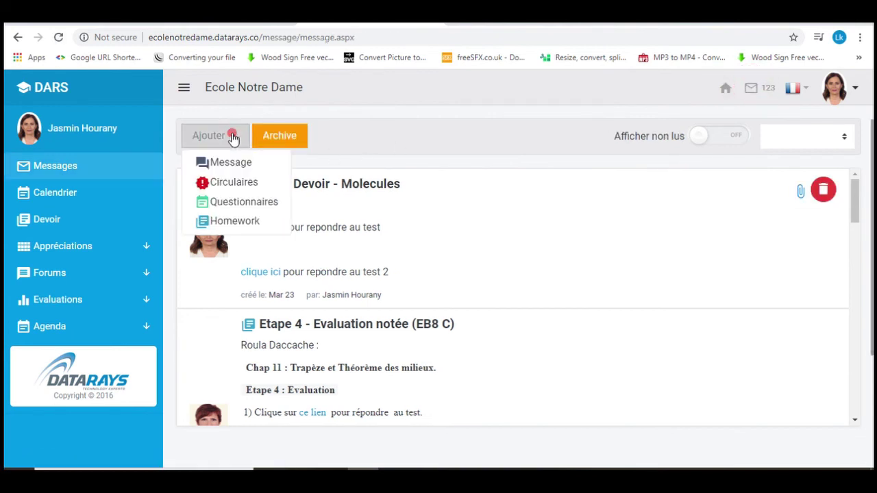
click(229, 221)
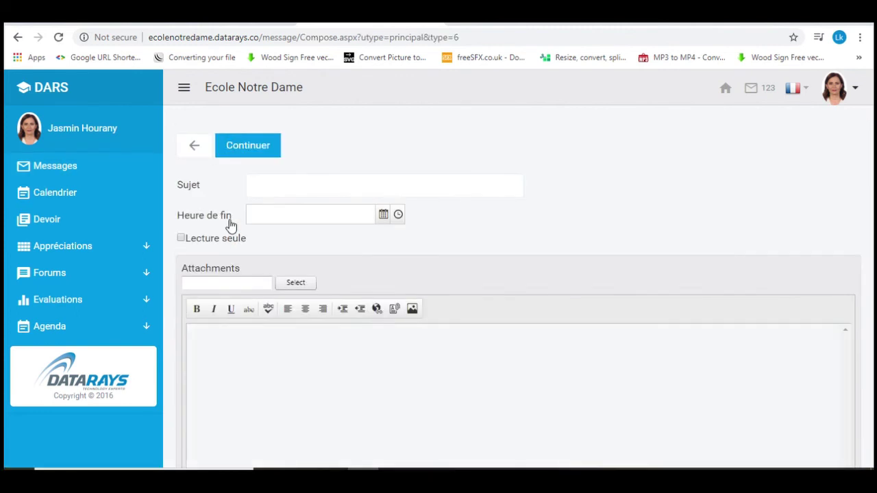
click(272, 188)
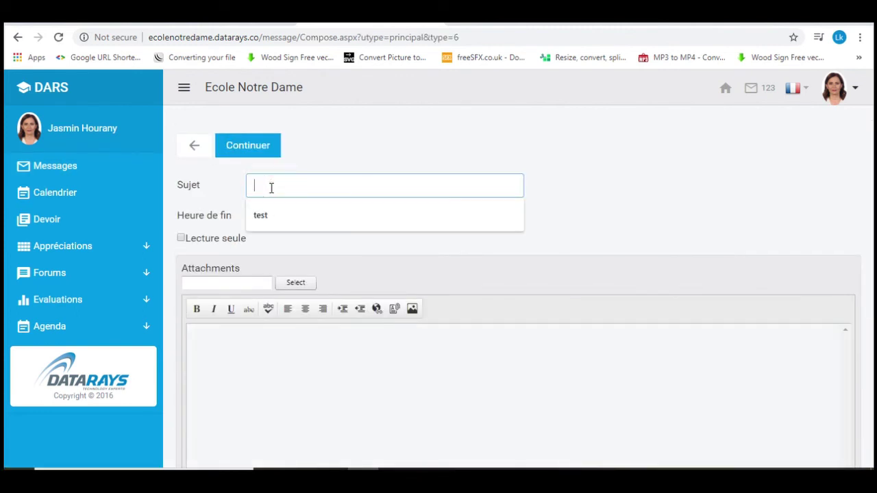
text(eb)
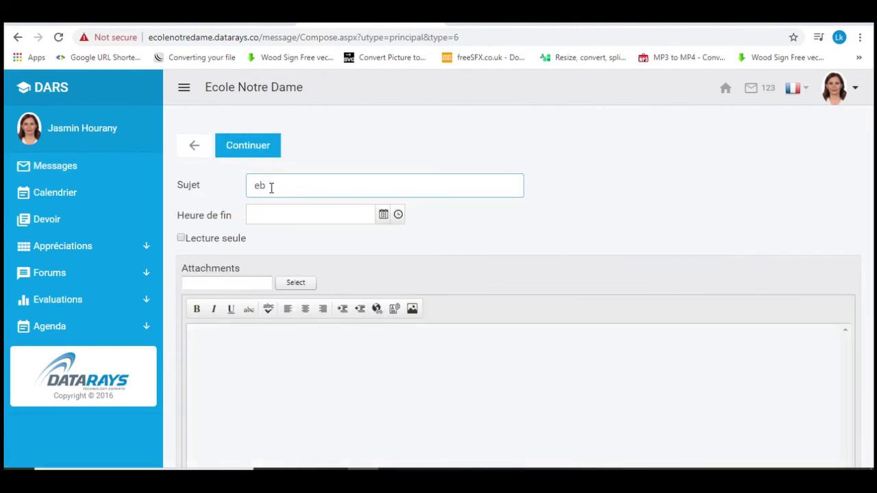
text(7 - devoir- molecules)
Set the homework's end time (Heure de fin) to 24/03/2020 5:00 PM
click(382, 214)
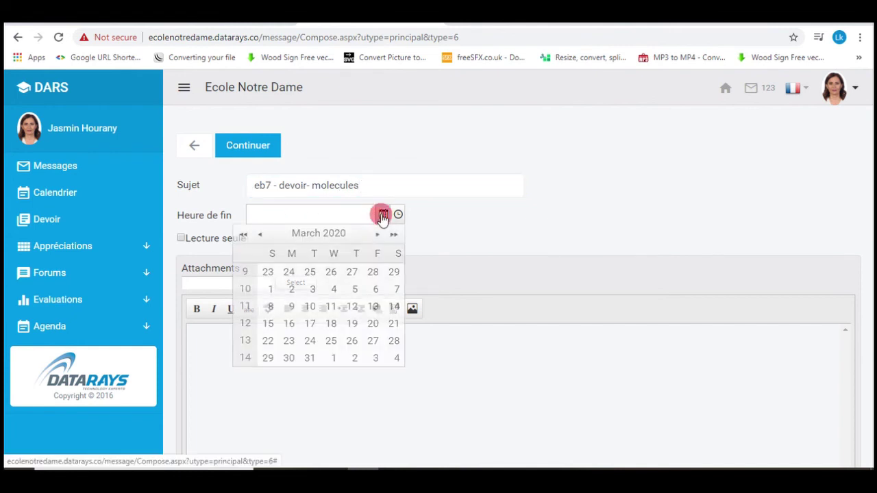
click(313, 341)
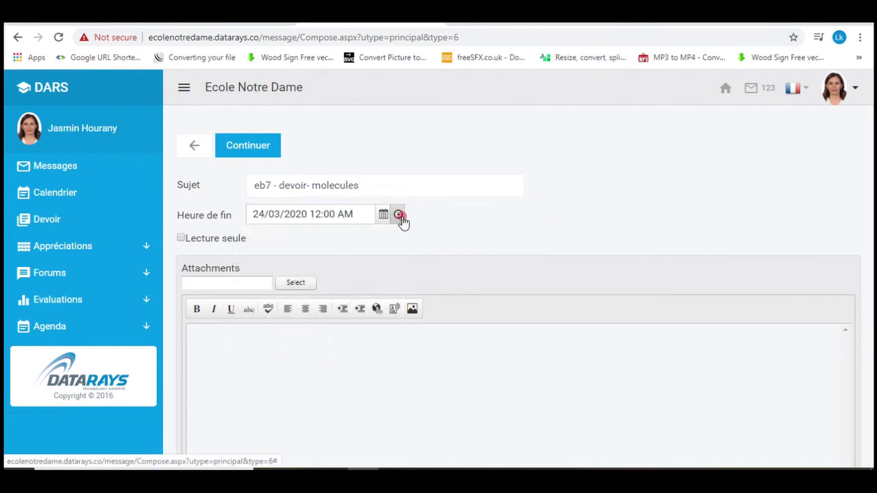
click(398, 215)
click(328, 339)
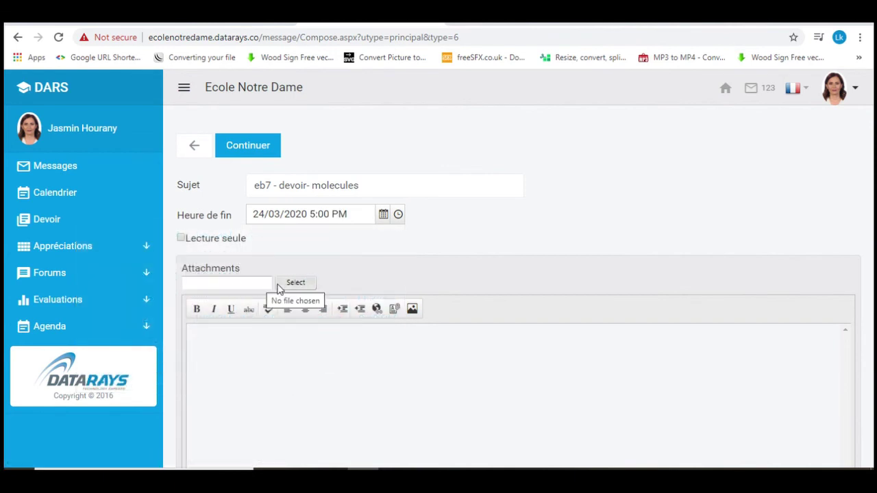
Make the homework read-only (Lecture seule) and write "clique ici pour repondre au devoir" as its message text
click(181, 238)
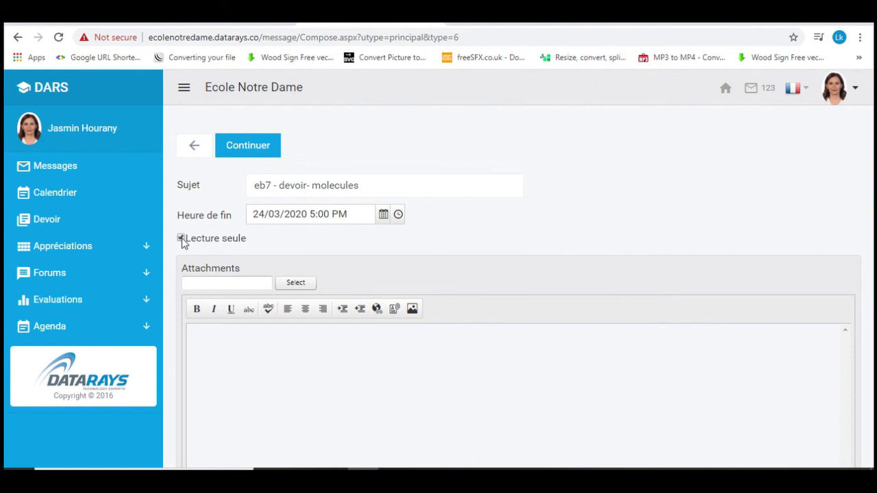
click(318, 343)
text(clique ici pour repondre au devoir)
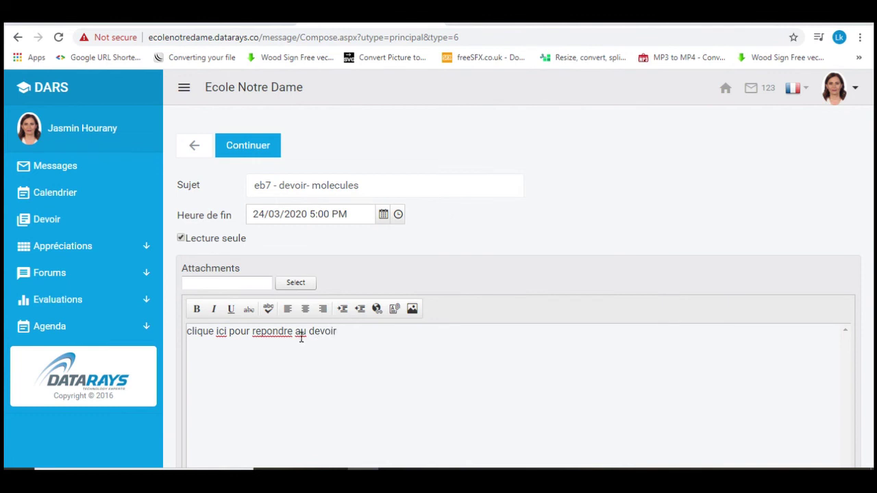
Open the hyperlink settings for the words "clique ici" and copy the short link of the Event Registration form in Google Forms
double_click(226, 333)
drag(227, 333, 186, 333)
click(377, 310)
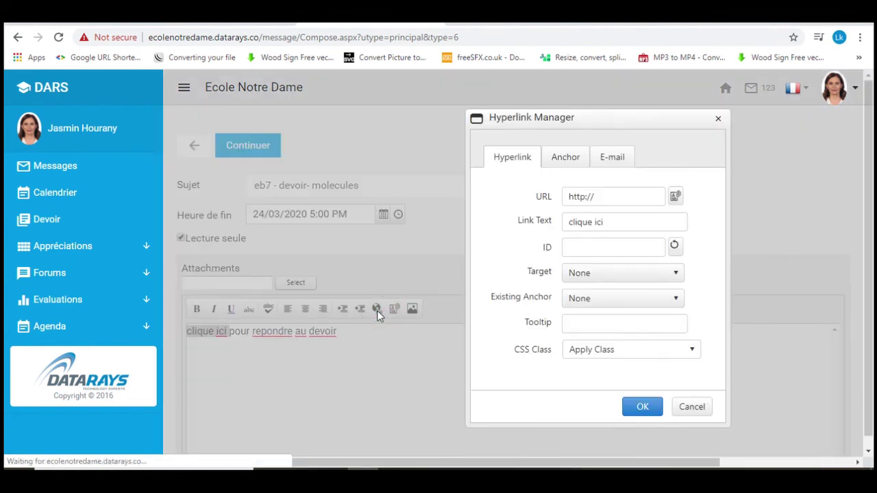
click(648, 23)
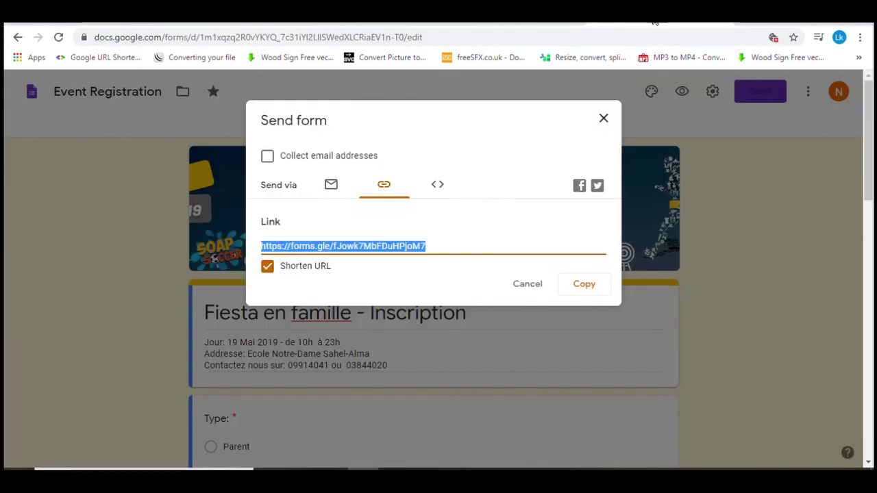
right_click(374, 252)
click(397, 258)
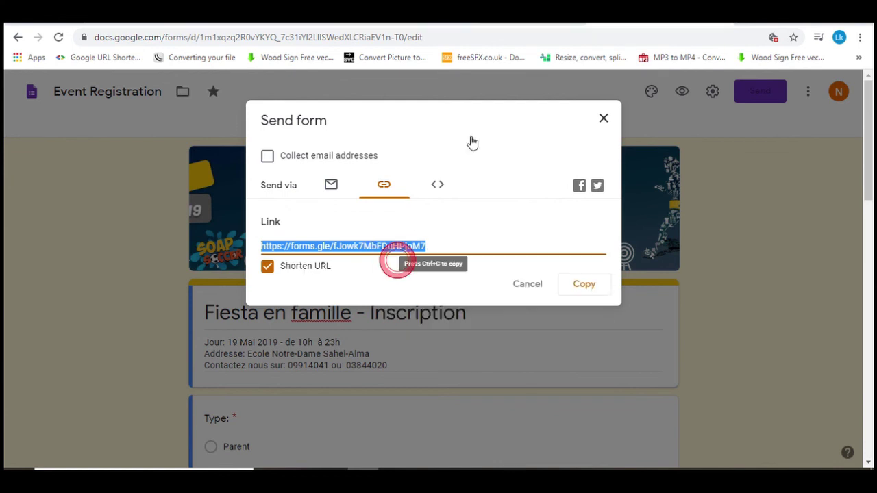
Back in DARS, link "clique ici" to the copied form URL with New Window as the target
click(326, 23)
triple_click(603, 198)
right_click(578, 198)
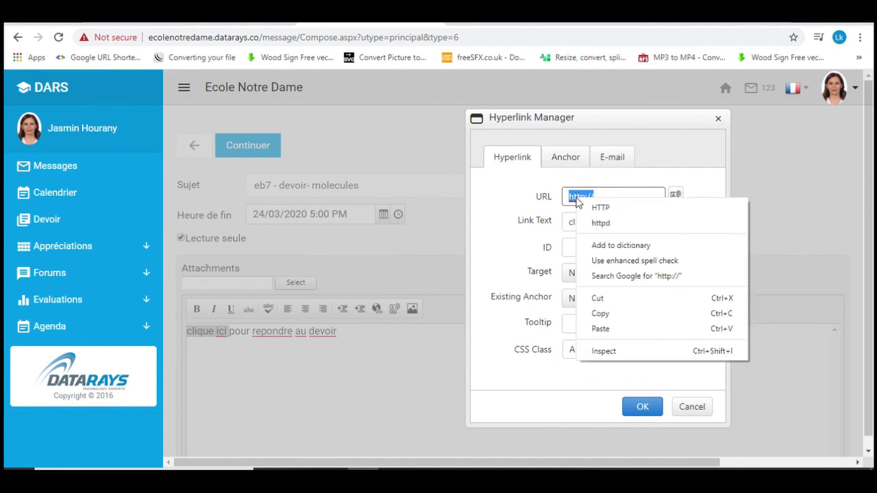
click(600, 329)
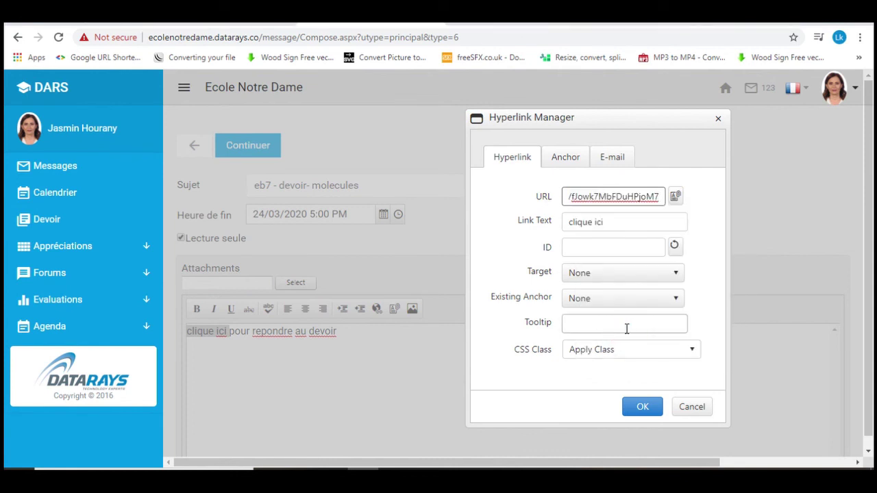
click(616, 277)
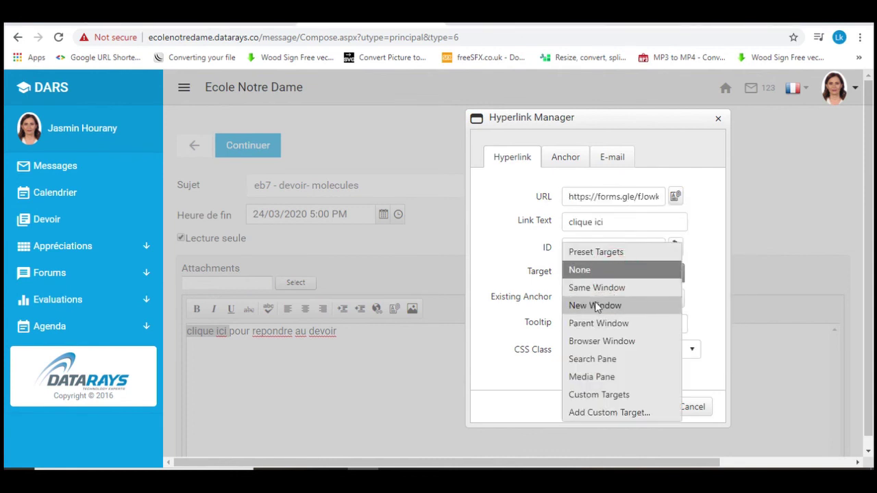
click(595, 306)
click(640, 409)
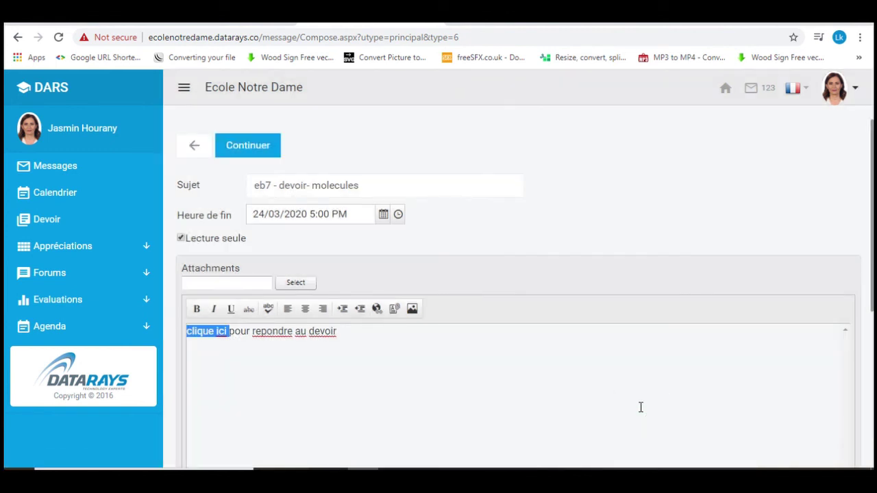
Add the Parents of class EB7 under Complementaire as recipients and continue to the new homework's message page
click(252, 152)
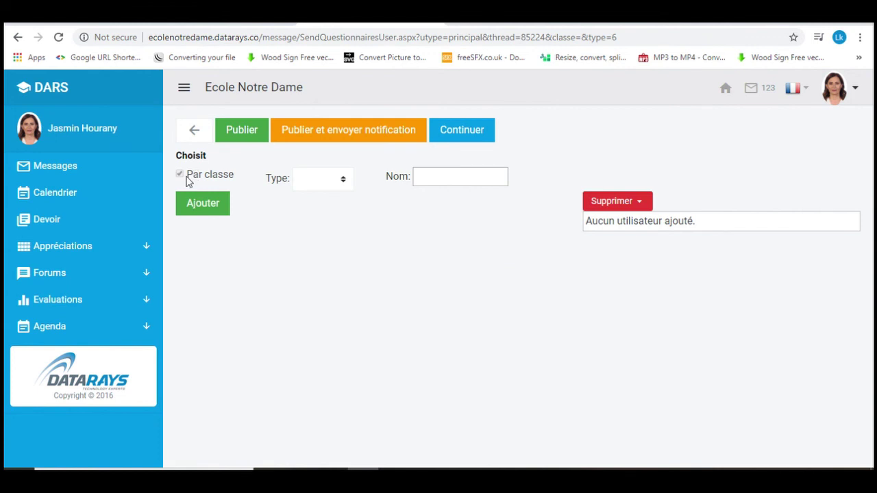
click(301, 181)
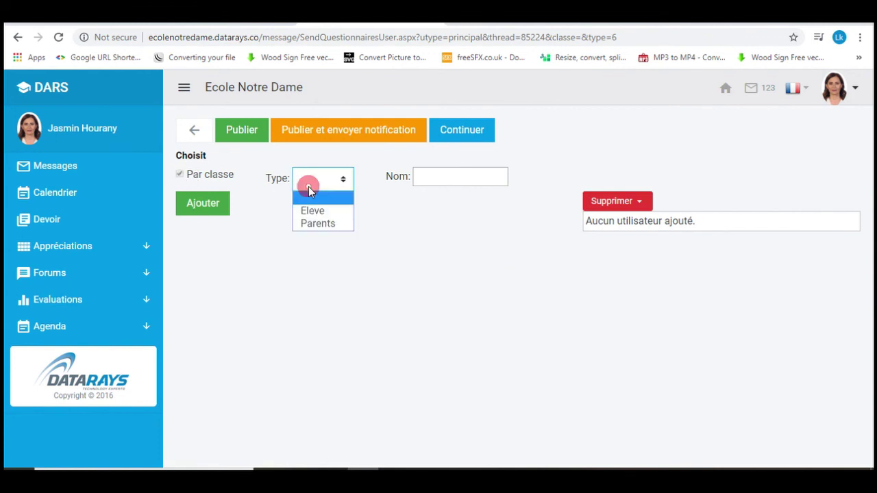
click(314, 227)
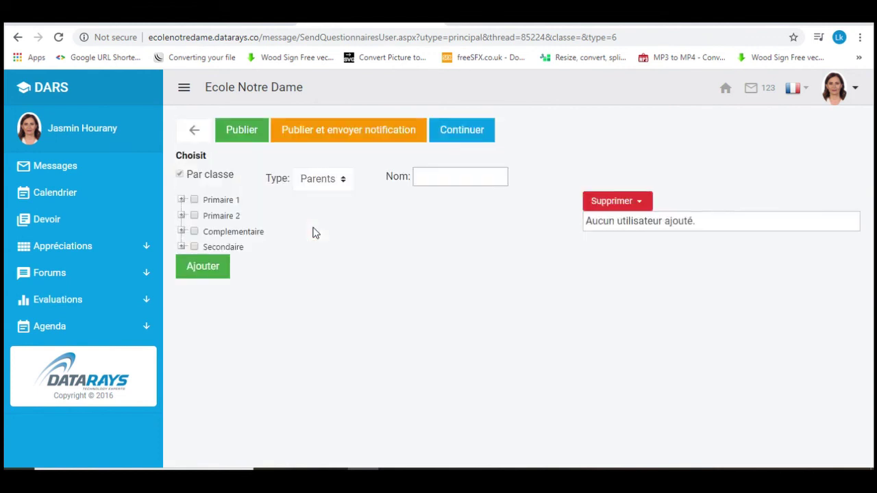
click(182, 231)
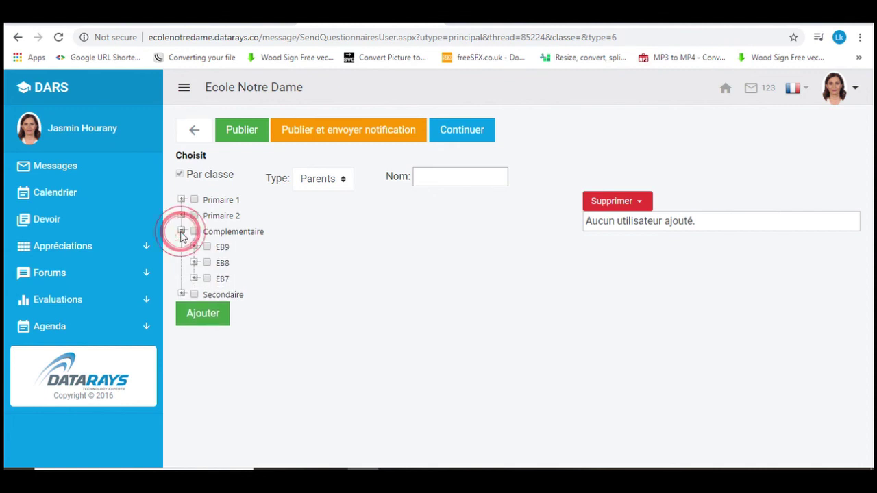
click(207, 279)
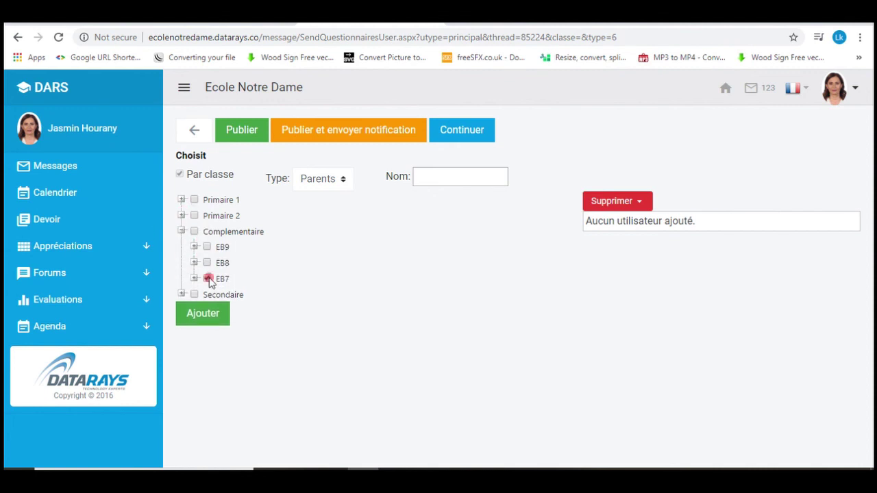
click(209, 320)
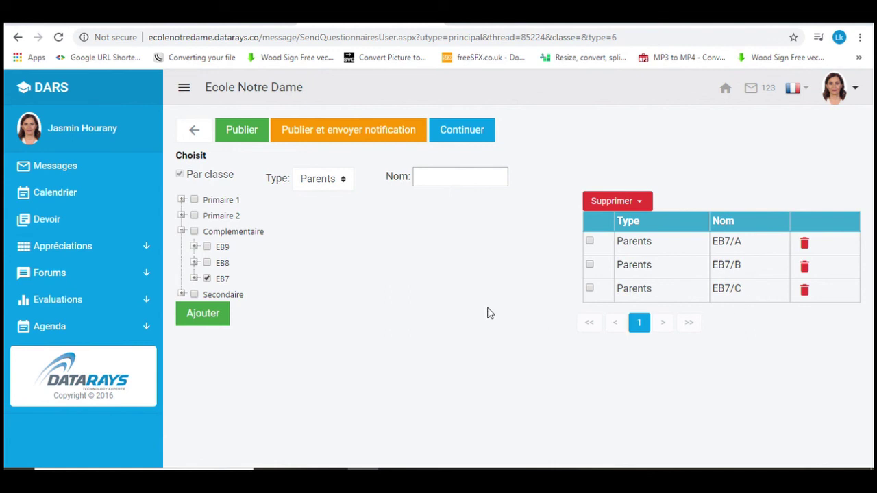
click(464, 135)
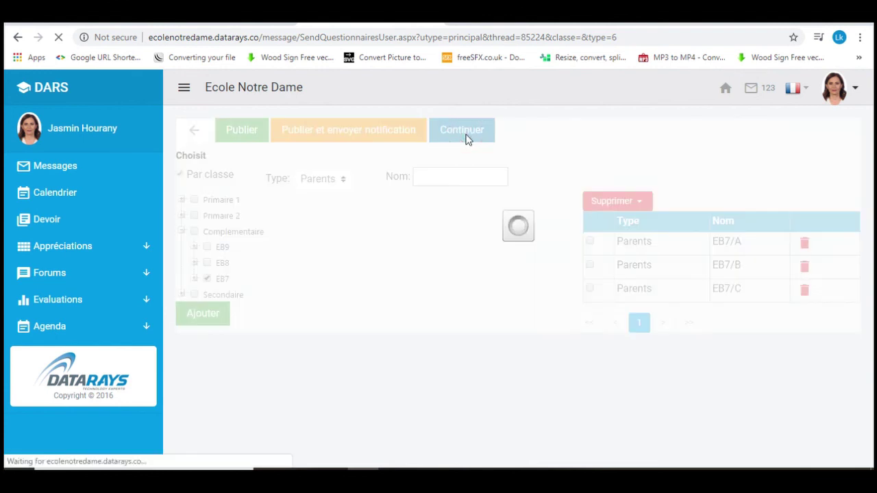
scroll(874, 179, down, 2)
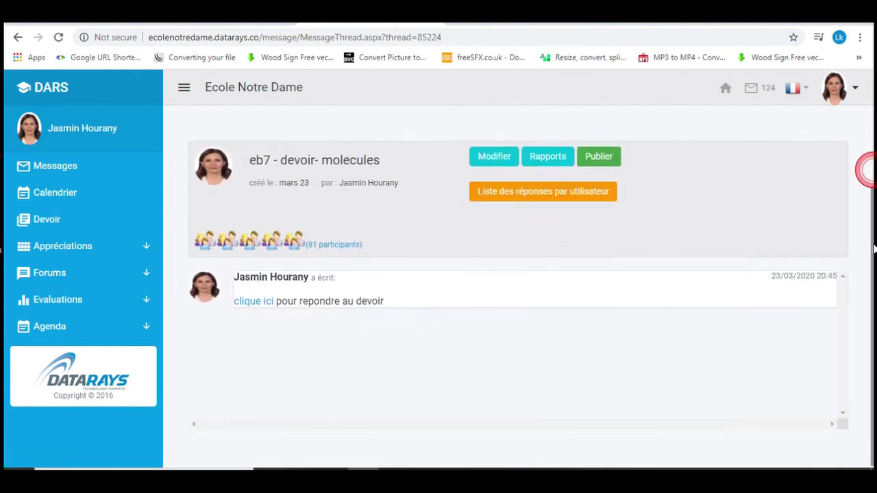
Check the countdown and message text of the new "eb7 - devoir- molecules" homework, and publish it
scroll(873, 337, up, 2)
scroll(874, 315, down, 2)
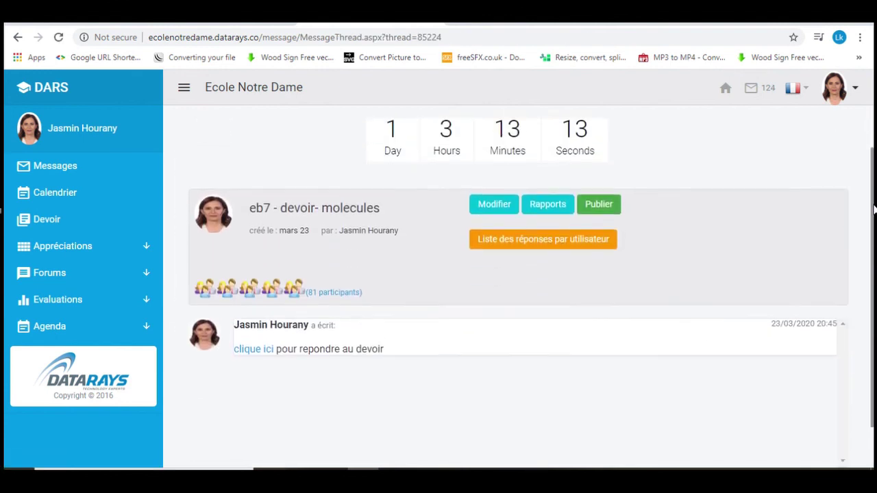
scroll(874, 295, up, 2)
scroll(874, 295, down, 2)
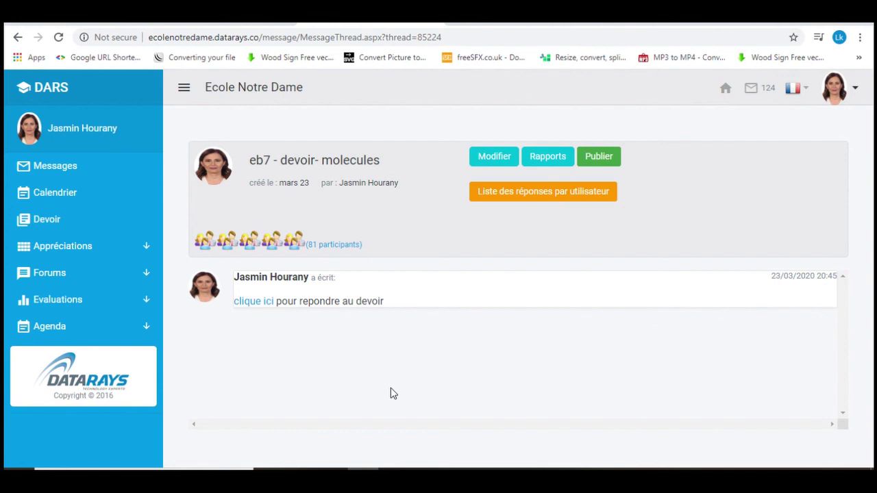
click(600, 159)
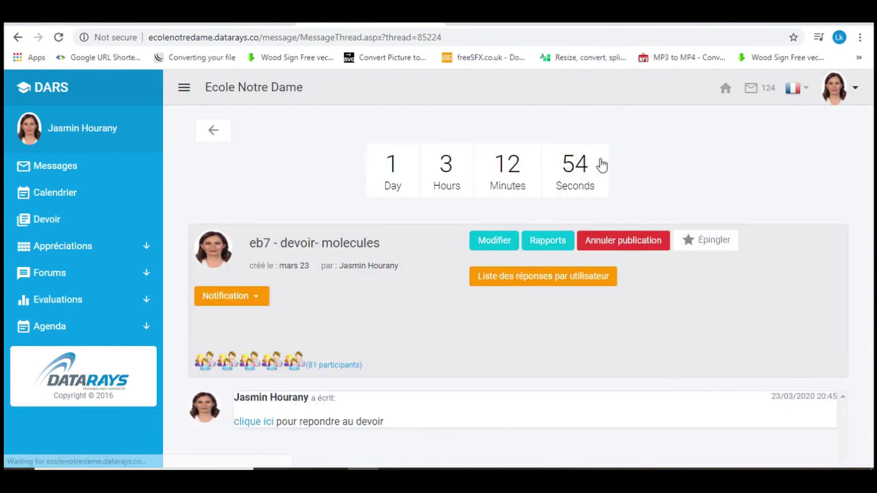
Pin the published "eb7 - devoir- molecules" homework and send a notification about it to its participants
click(707, 241)
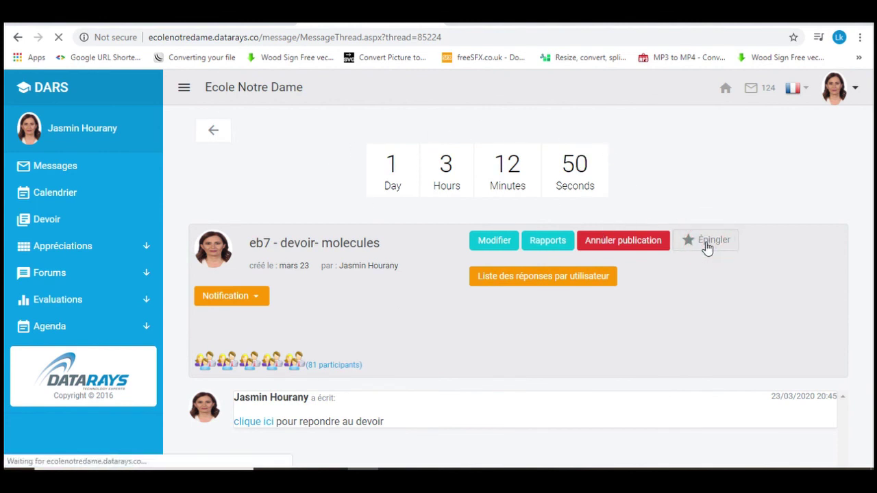
click(235, 300)
click(239, 320)
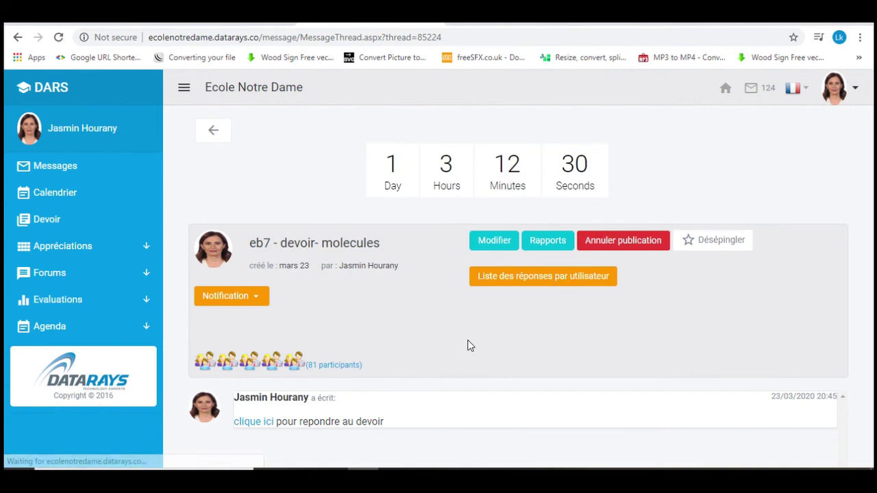
Open the earlier "EB7 - Devoir - Molecules" homework from the homework list and examine its reply and attachment area
click(62, 220)
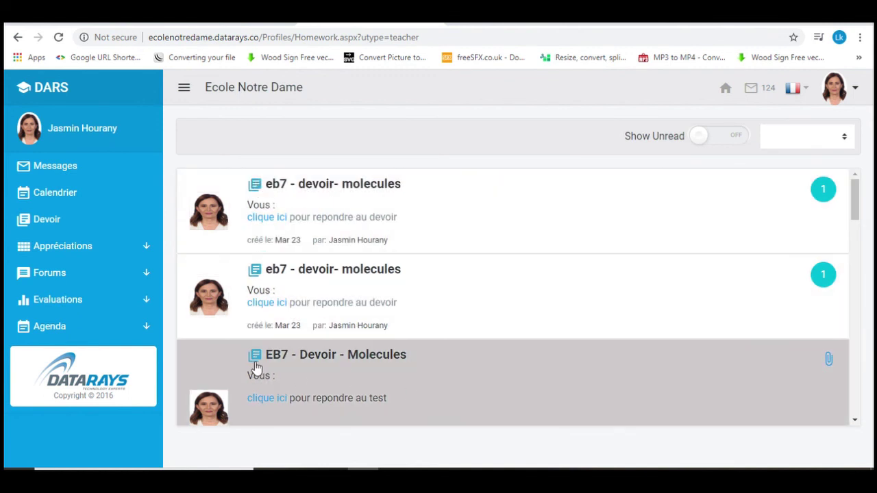
click(391, 363)
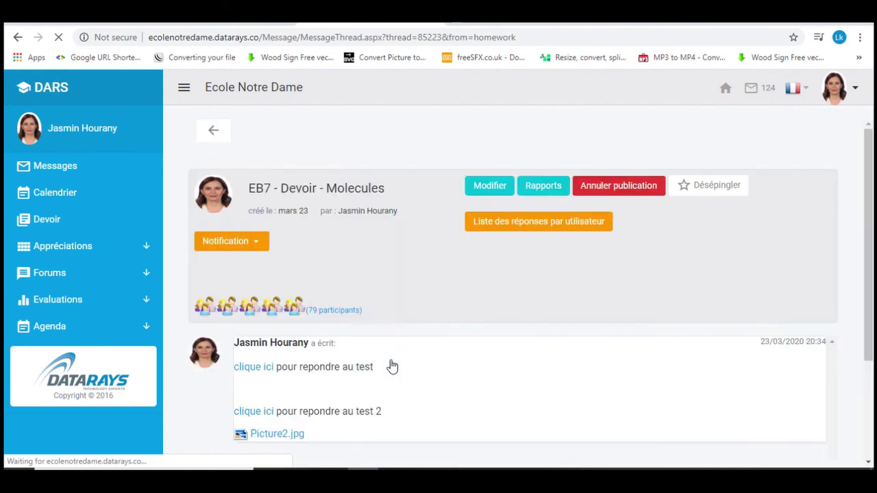
drag(869, 192, 874, 368)
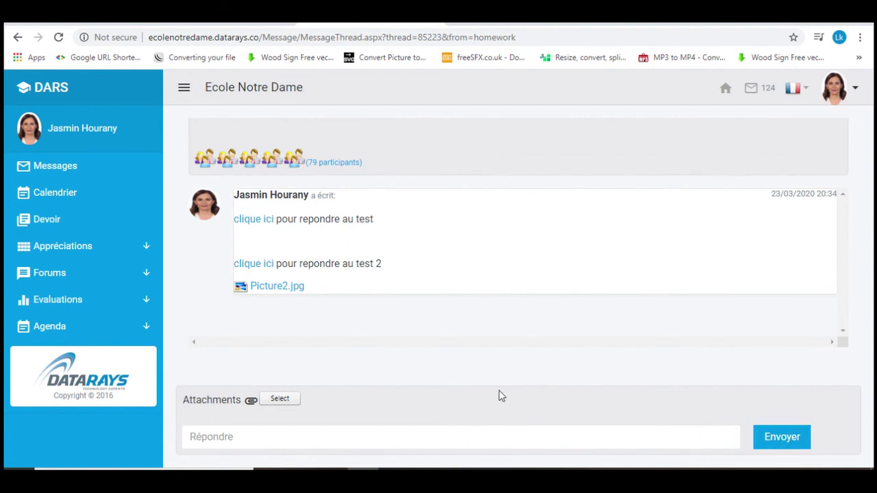
Return to the homework list, open the newest "eb7 - devoir- molecules" homework and check below its message for reply options
click(57, 218)
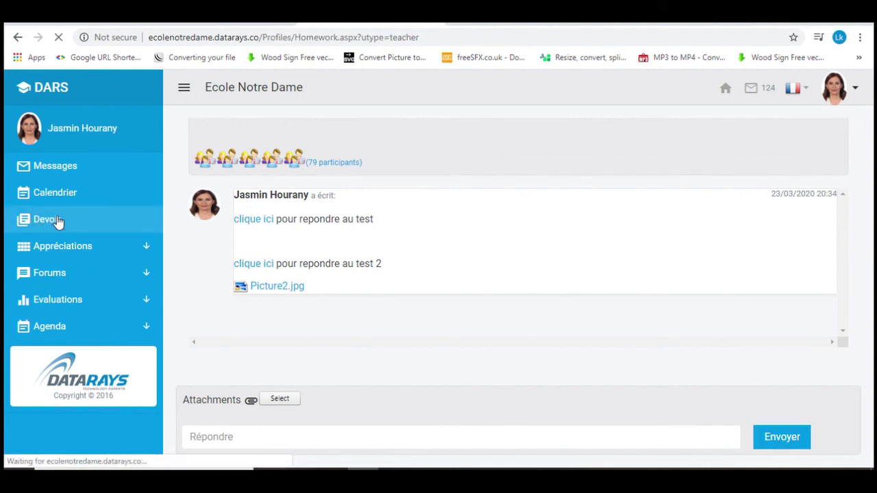
click(358, 218)
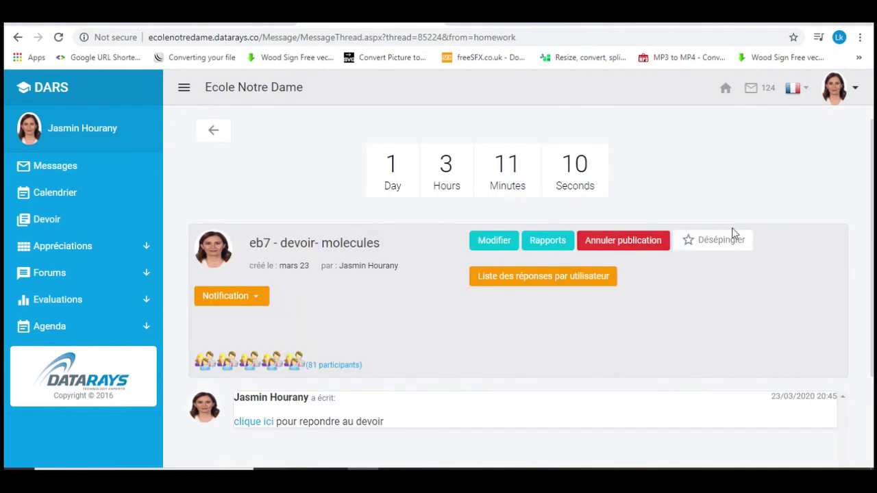
drag(871, 221, 873, 327)
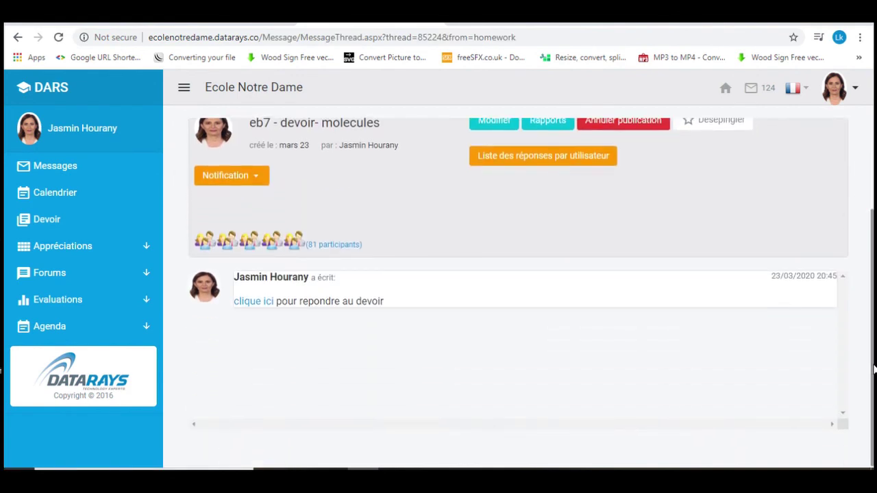